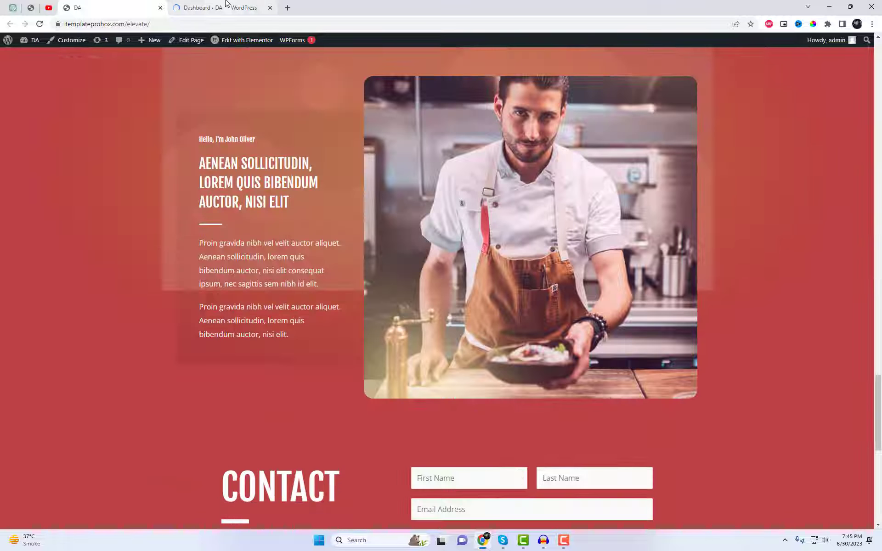
Open the site's installed plugins list in the WordPress dashboard and copy the plugin name "OoohBoi Steroids for Elementor"
left_click(226, 6)
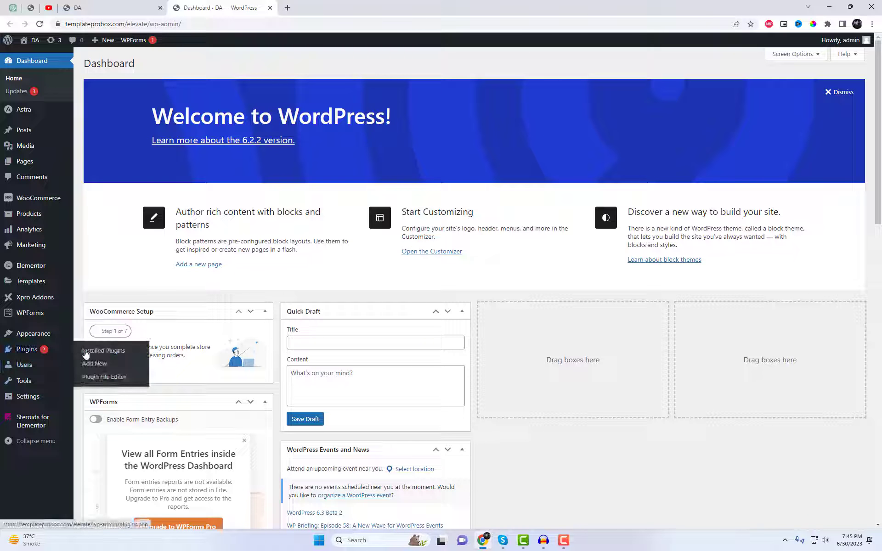
left_click(94, 363)
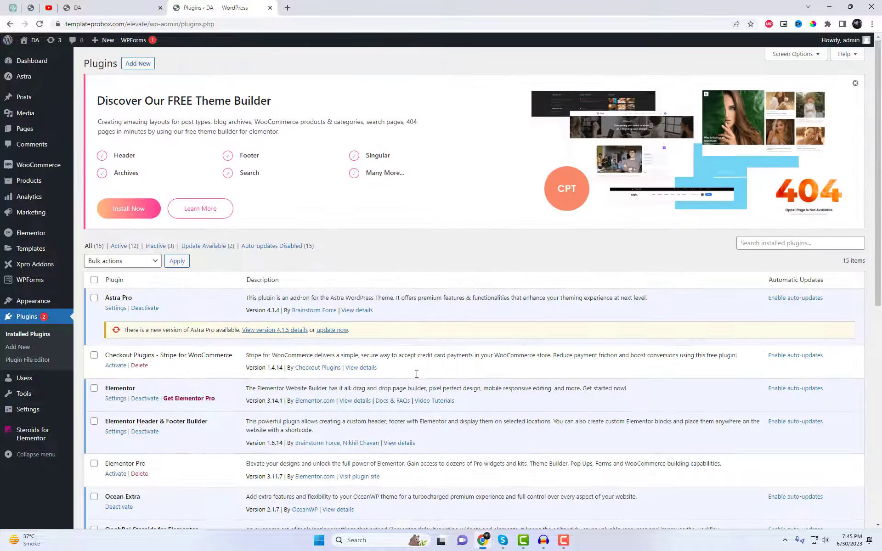
scroll(417, 374, "down", 4)
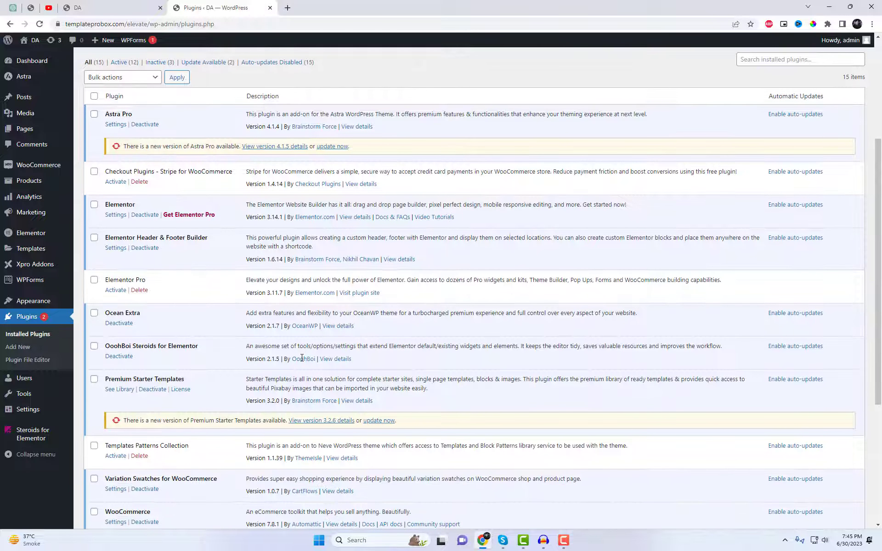
scroll(301, 360, "down", 5)
scroll(197, 281, "up", 3)
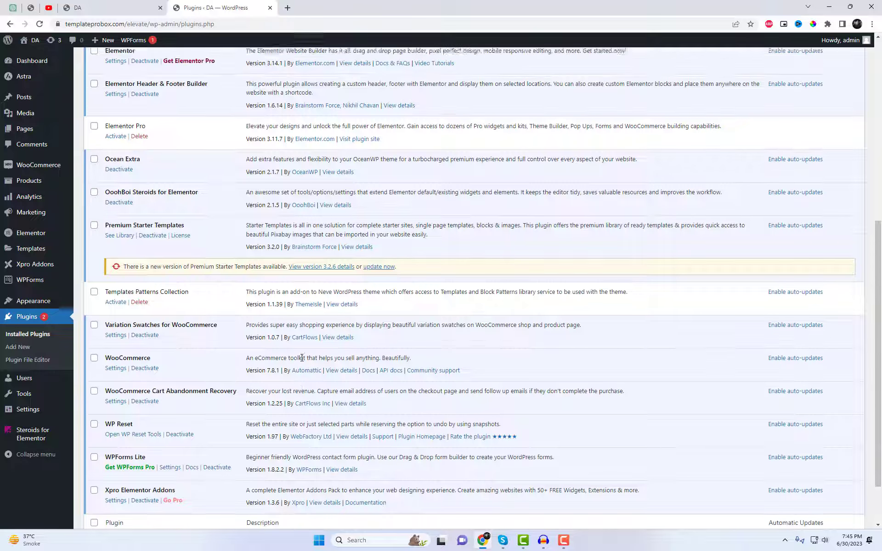
triple_click(179, 254)
key("ctrl+c")
Search the plugins available to add for "OoohBoi Steroids for Elementor"
scroll(131, 74, "up", 6)
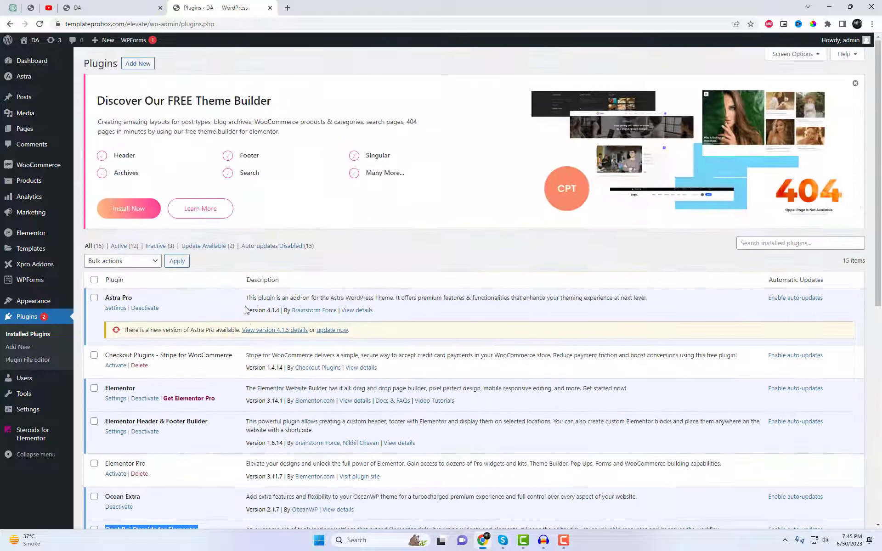
left_click(130, 65)
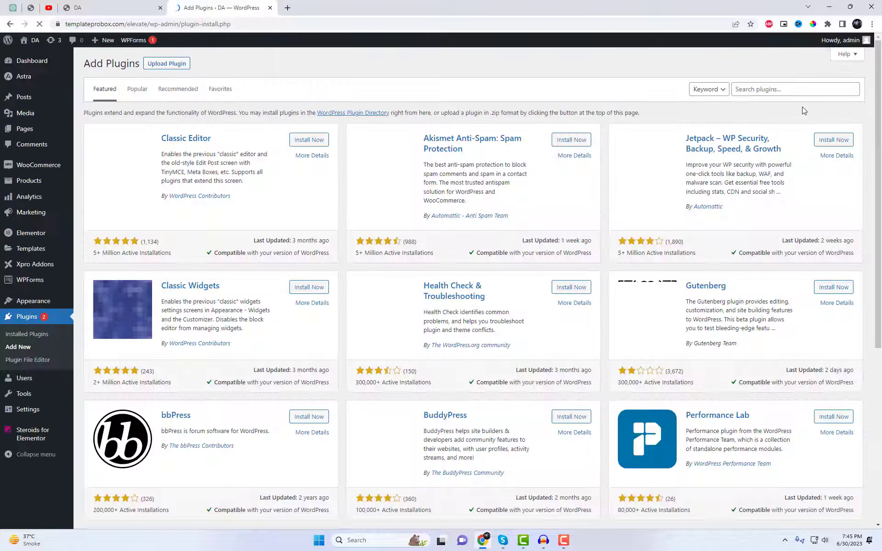
left_click(786, 89)
key("ctrl+v")
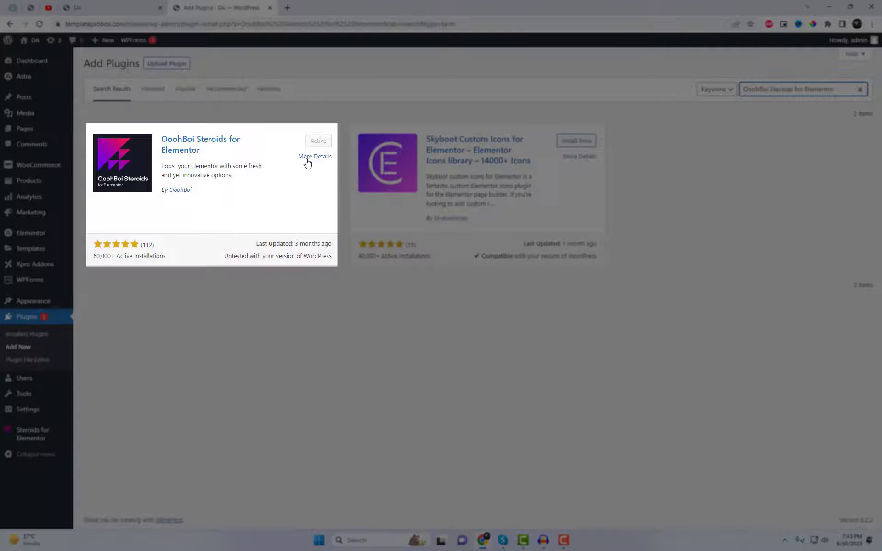
Enable the PoopArt extension in the Steroids for Elementor settings and save the settings
left_click(33, 435)
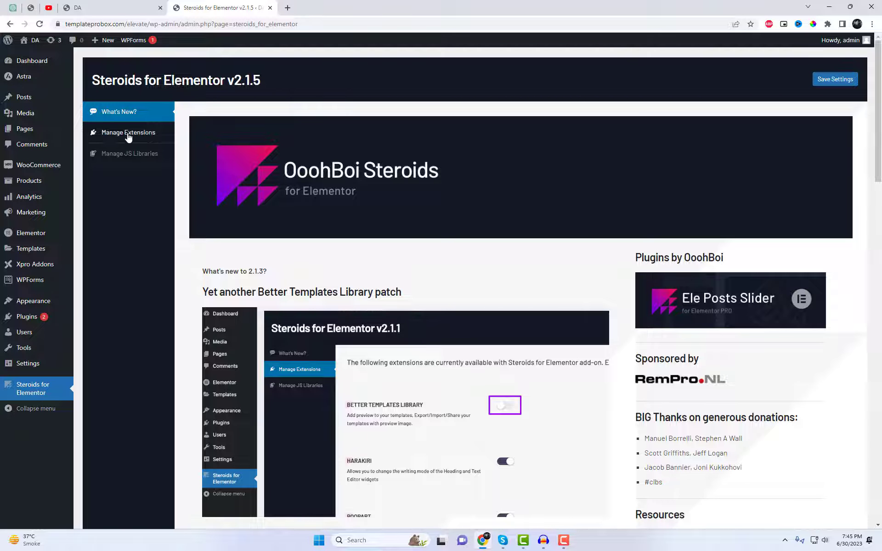
left_click(128, 134)
scroll(432, 287, "down", 2)
left_click(377, 233)
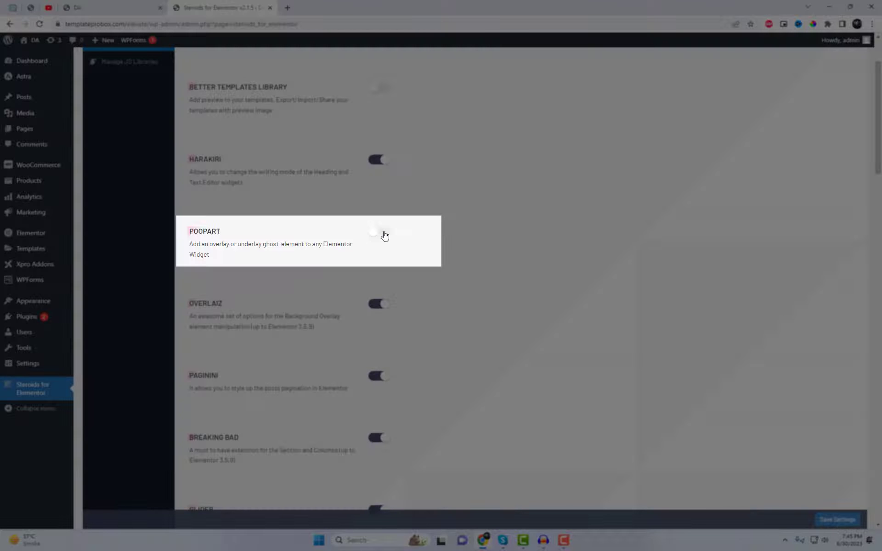
left_click(384, 233)
left_click_drag(191, 248, 211, 256)
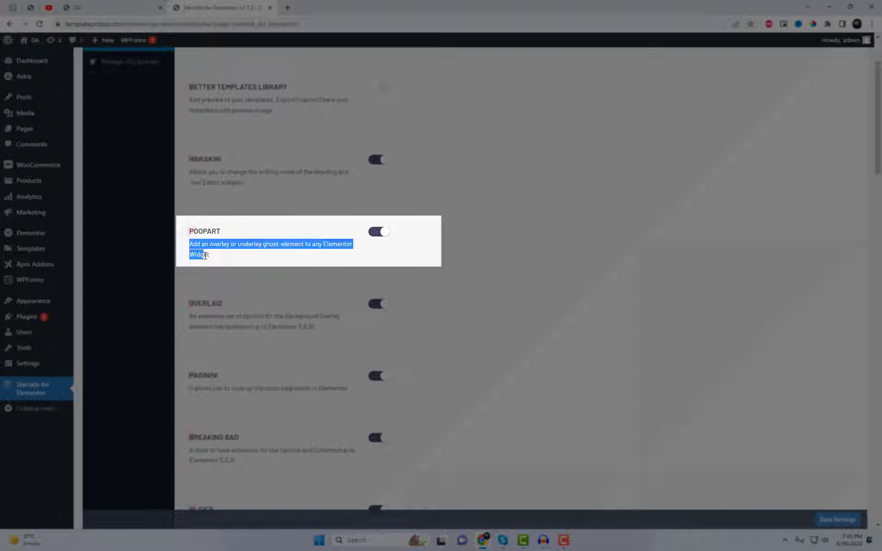
left_click(245, 255)
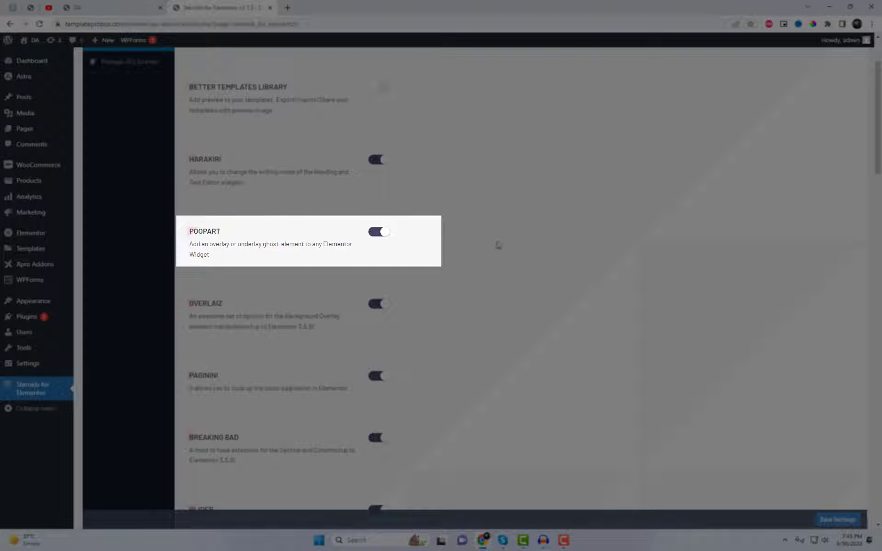
left_click(513, 260)
left_click(844, 520)
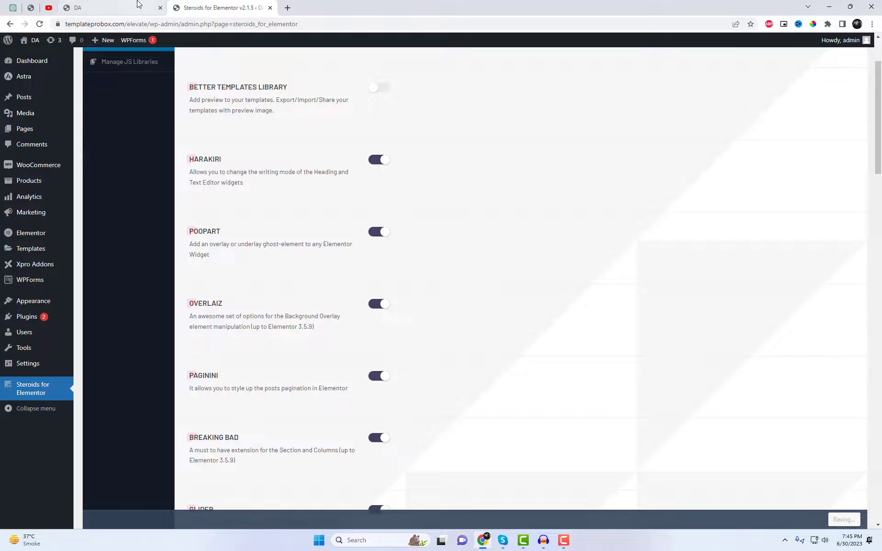
Return to the live site's home page and open it for editing with Elementor in a new browser tab
left_click(138, 3)
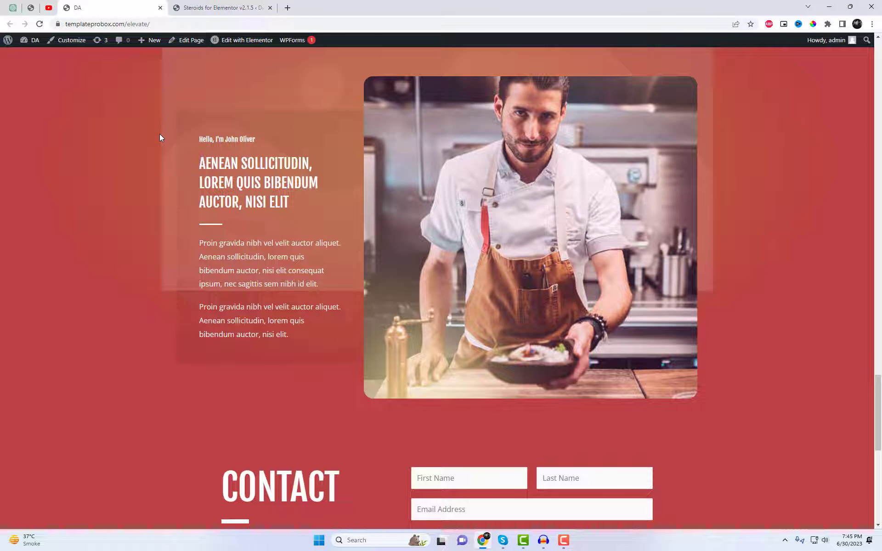
key("Home")
right_click(243, 45)
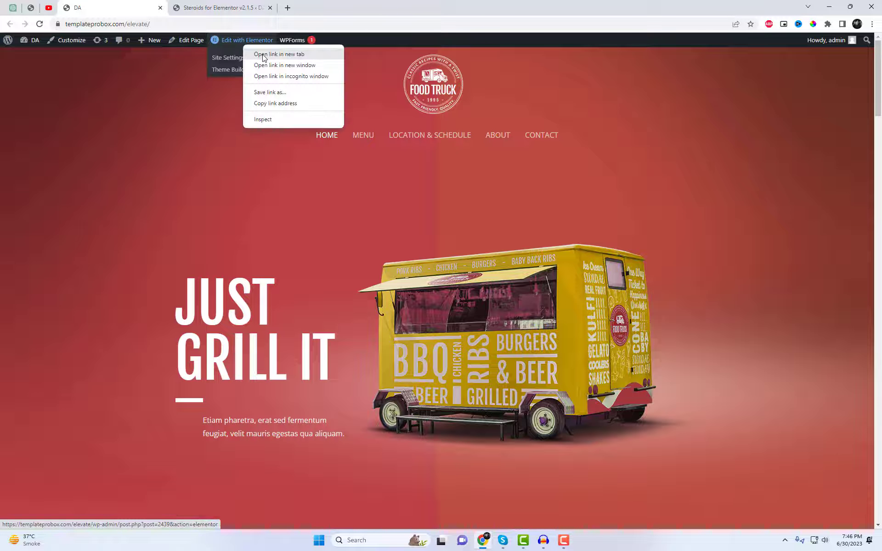
left_click(261, 56)
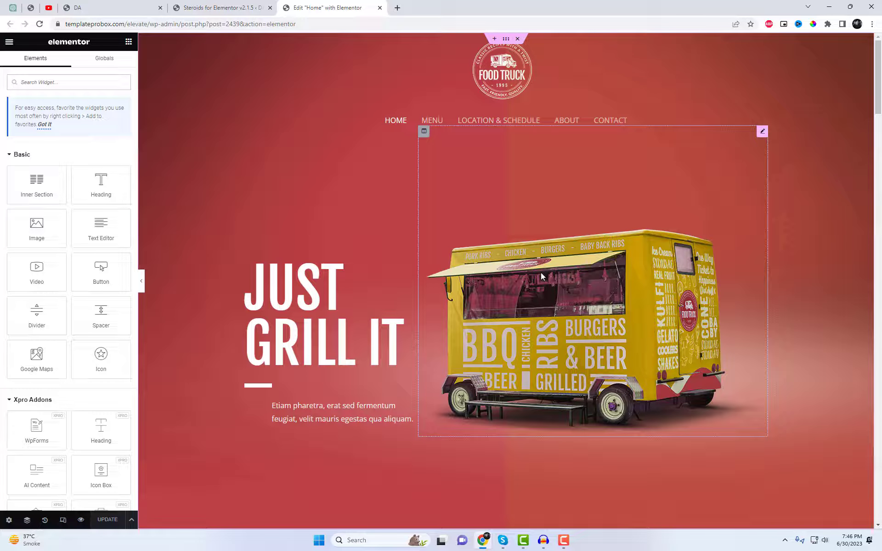
Enable PoopArt on the food truck image as an overlay with the classic background type
left_click(541, 272)
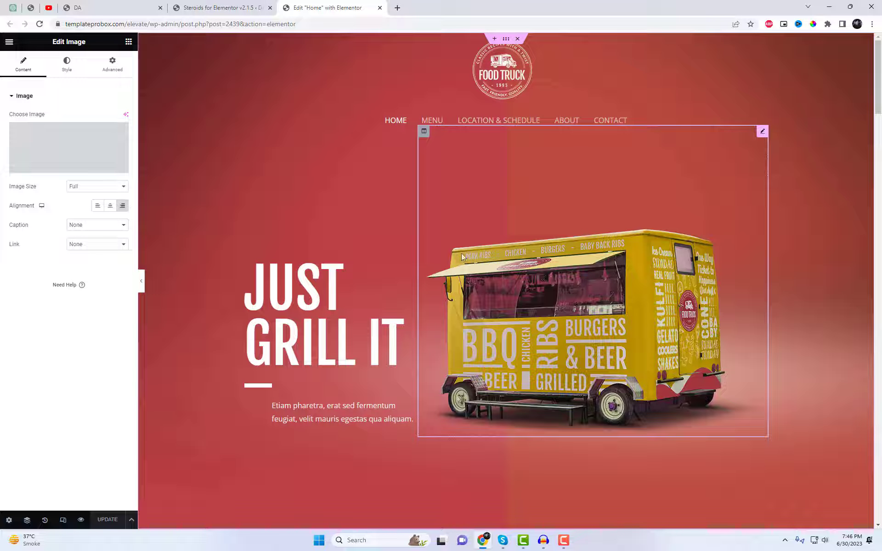
left_click(117, 72)
scroll(112, 269, "down", 2)
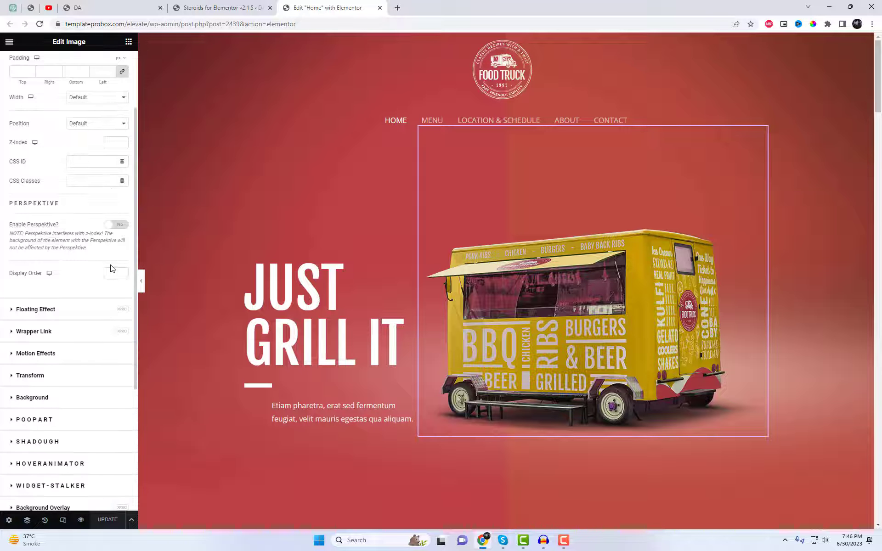
scroll(112, 269, "up", 2)
scroll(101, 78, "down", 2)
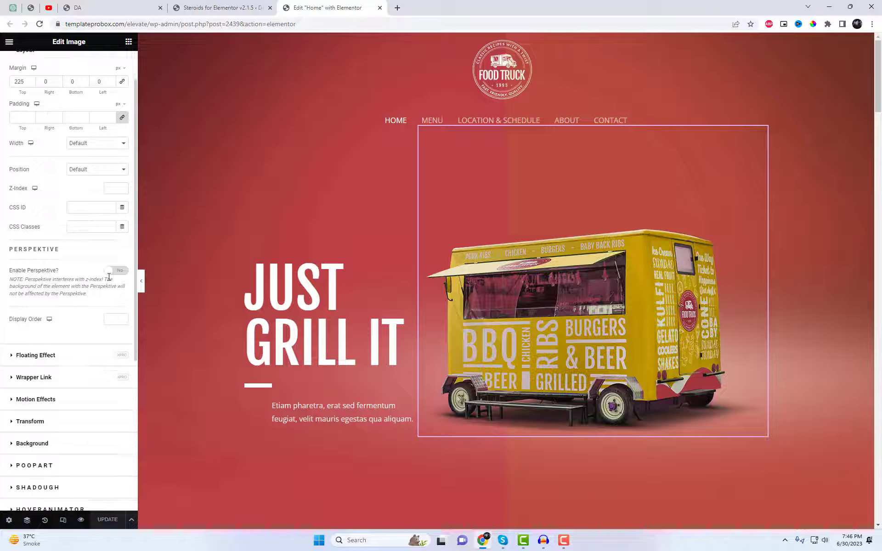
scroll(122, 353, "down", 2)
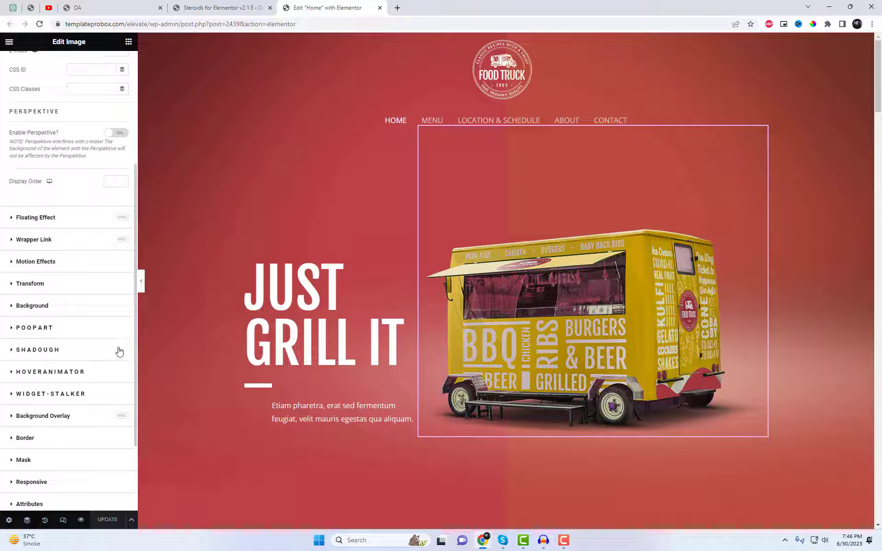
left_click(86, 329)
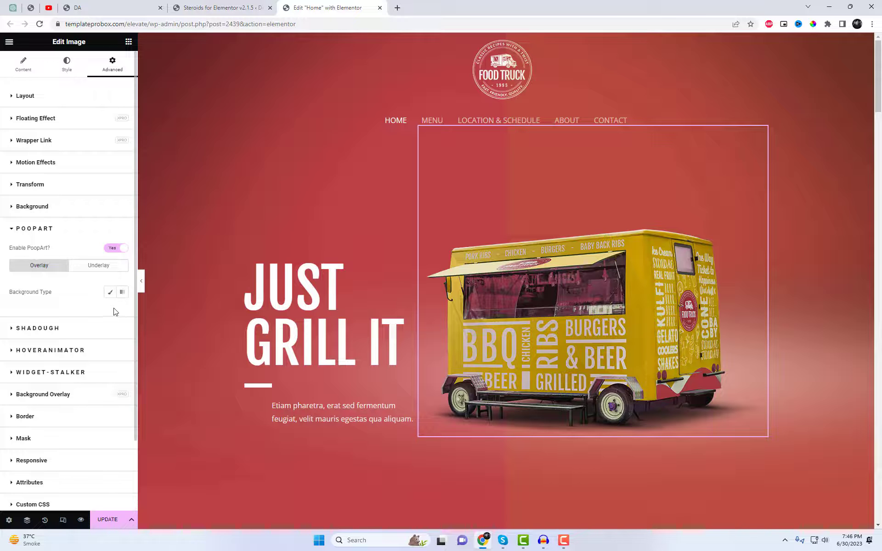
left_click(121, 293)
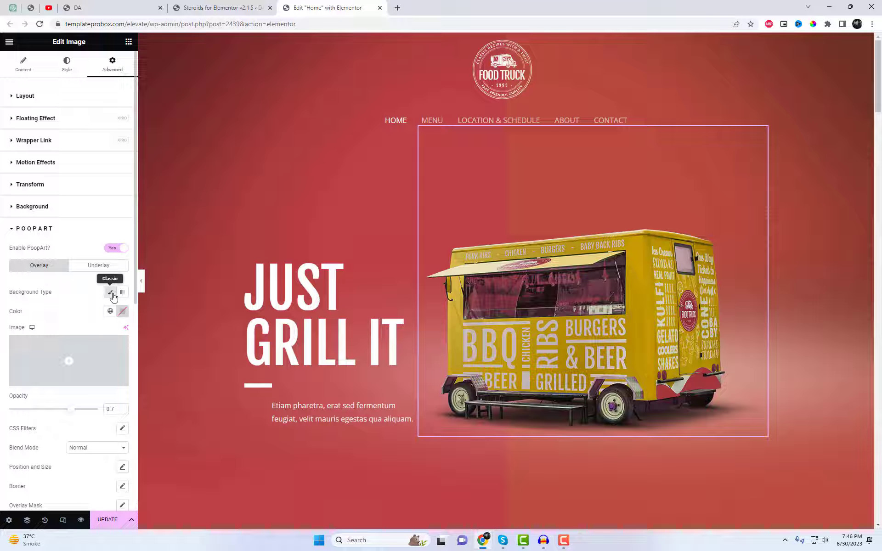
Use the burger and fries picture product-02-free-img.png from the media library as the PoopArt overlay image
left_click(94, 356)
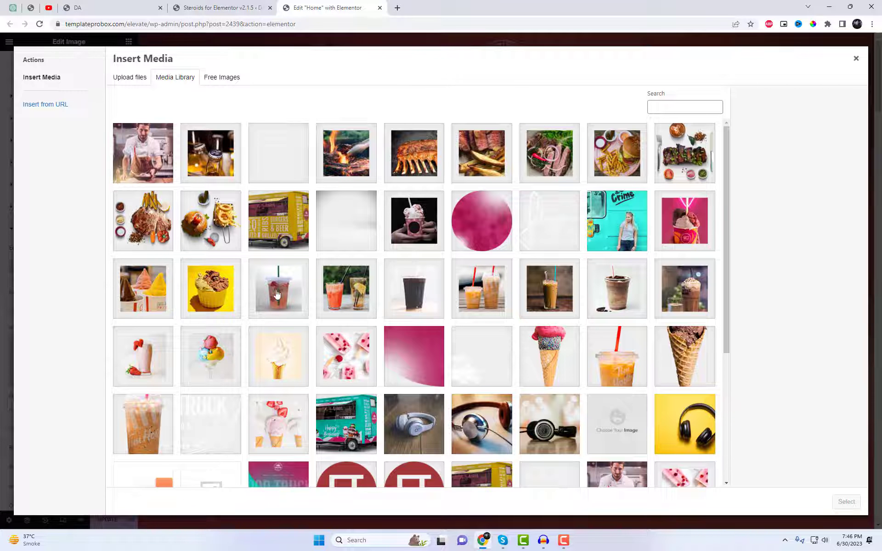
left_click(205, 237)
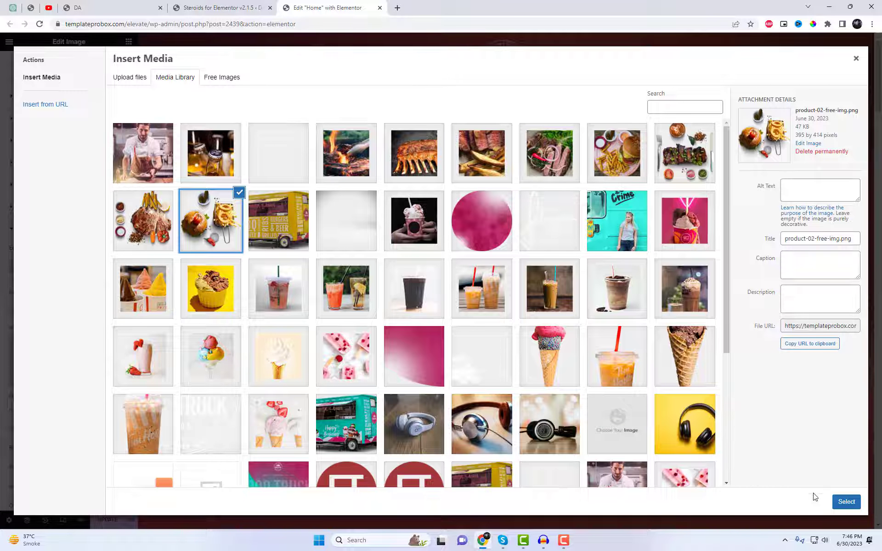
left_click(846, 501)
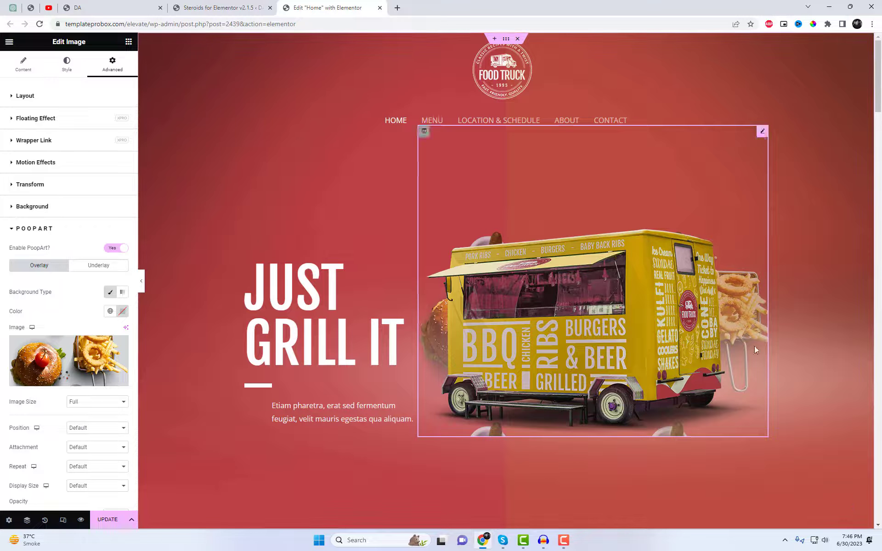
Set the PoopArt overlay to Full image size and Top Right position, with an opacity of 1
scroll(94, 330, "down", 2)
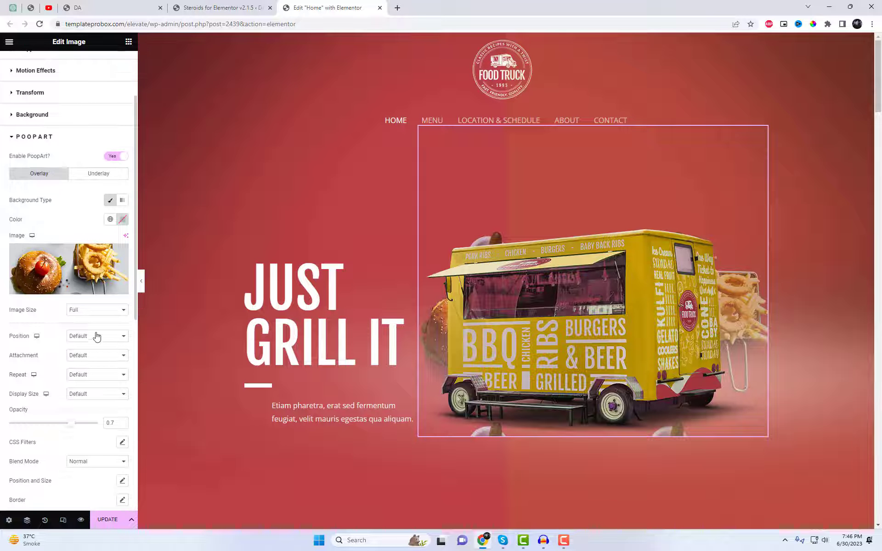
left_click(92, 311)
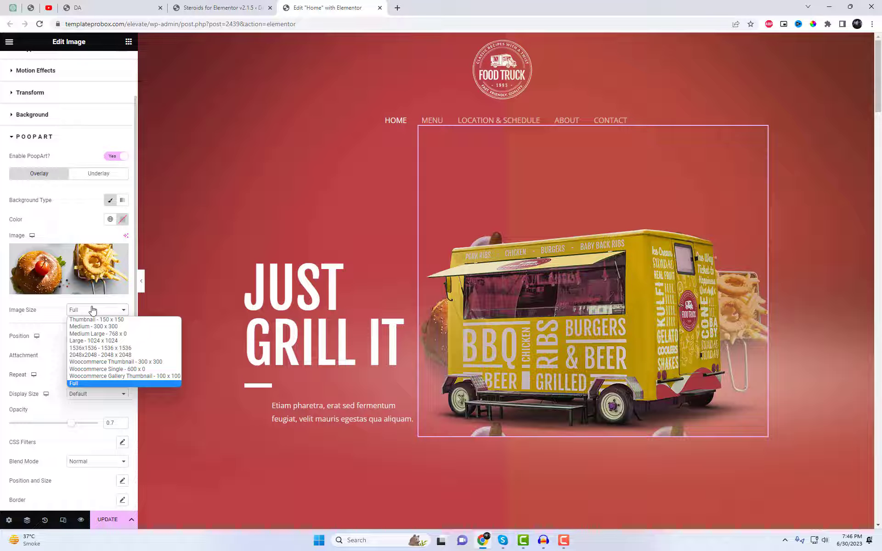
left_click(81, 384)
left_click(98, 336)
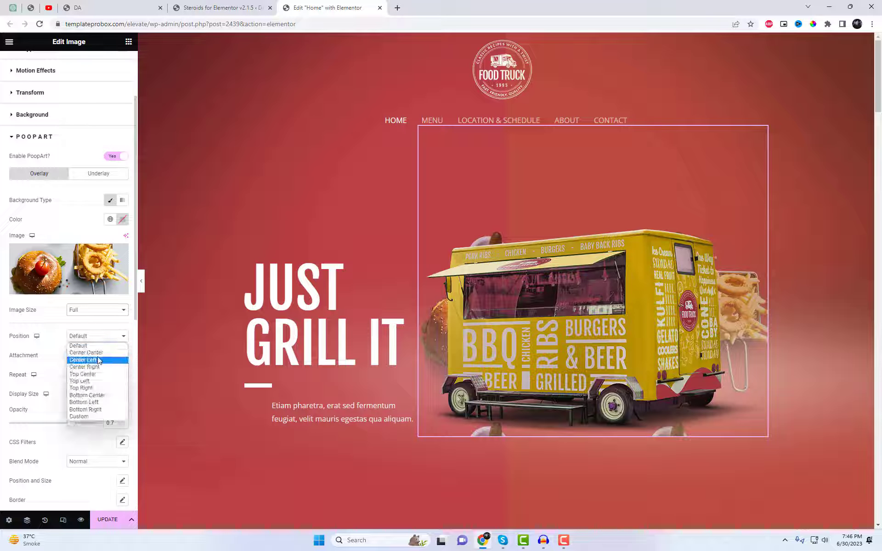
left_click(101, 388)
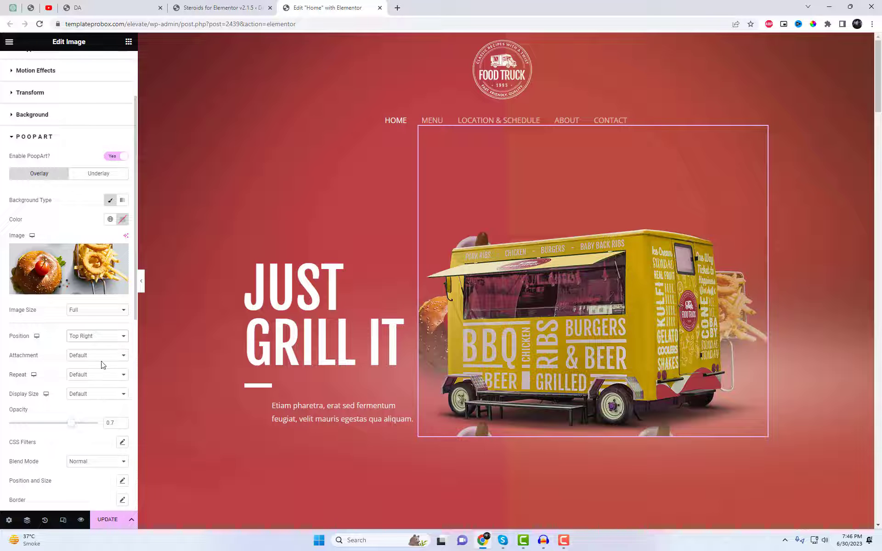
scroll(102, 365, "down", 1)
left_click_drag(75, 383, 100, 384)
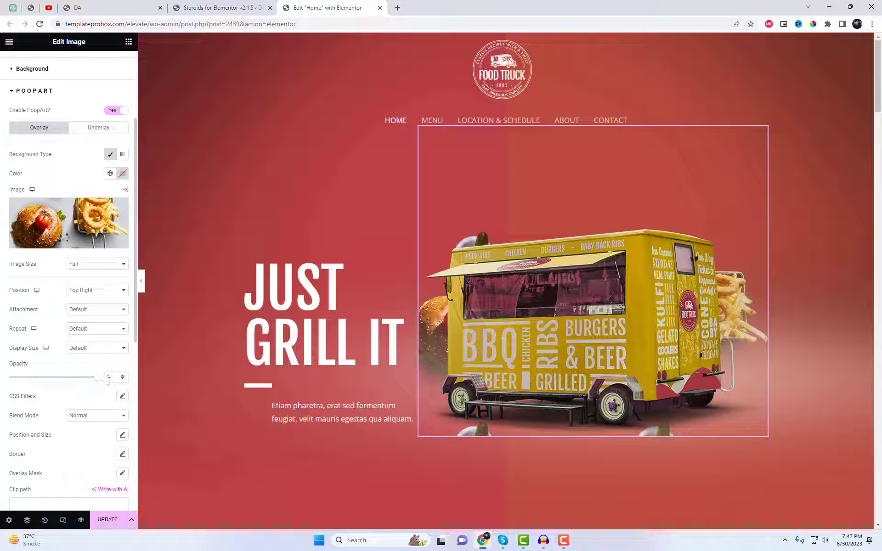
Set the PoopArt overlay's left offset to 43% in its position and size settings
scroll(69, 371, "down", 2)
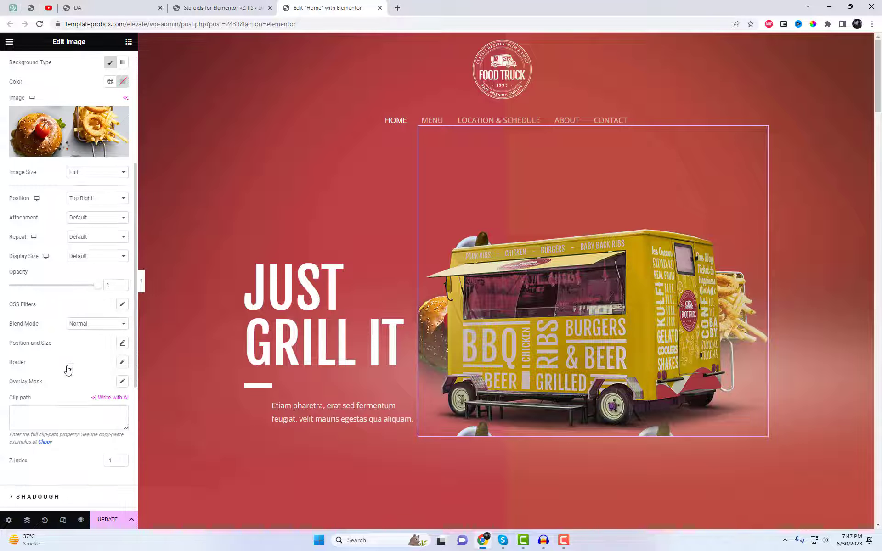
left_click(122, 344)
scroll(69, 358, "down", 2)
scroll(64, 360, "down", 1)
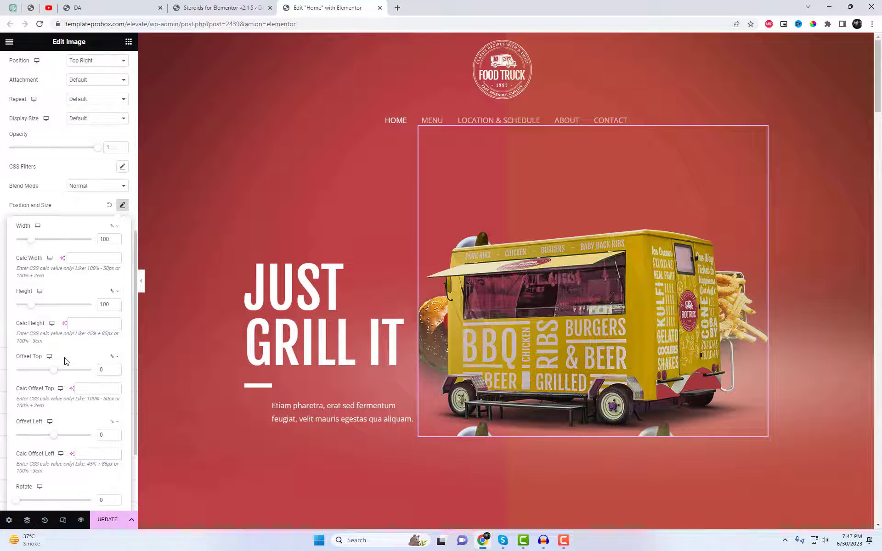
left_click_drag(55, 440, 58, 439)
scroll(65, 457, "down", 1)
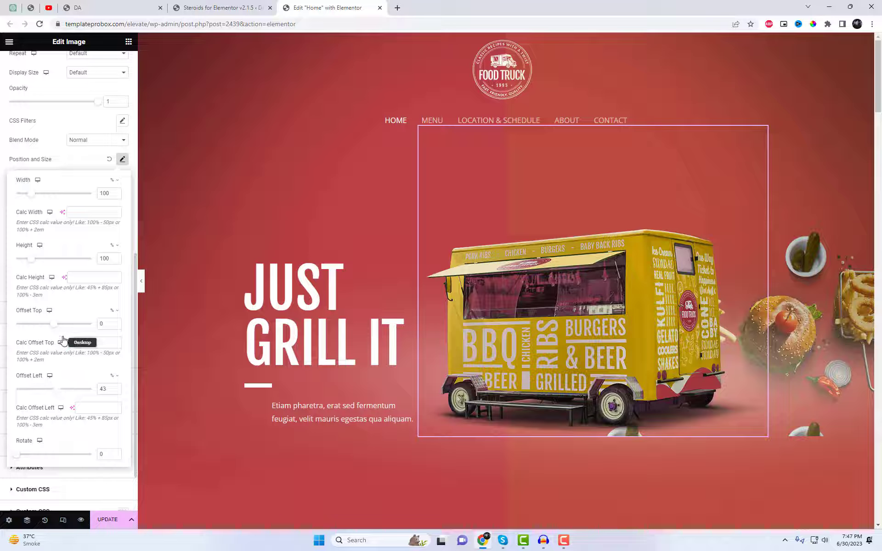
left_click(57, 390)
Shift the overlay upward behind the truck's roof with a negative top offset and close the position and size settings
left_click(50, 324)
left_click_drag(50, 326, 50, 332)
left_click(83, 158)
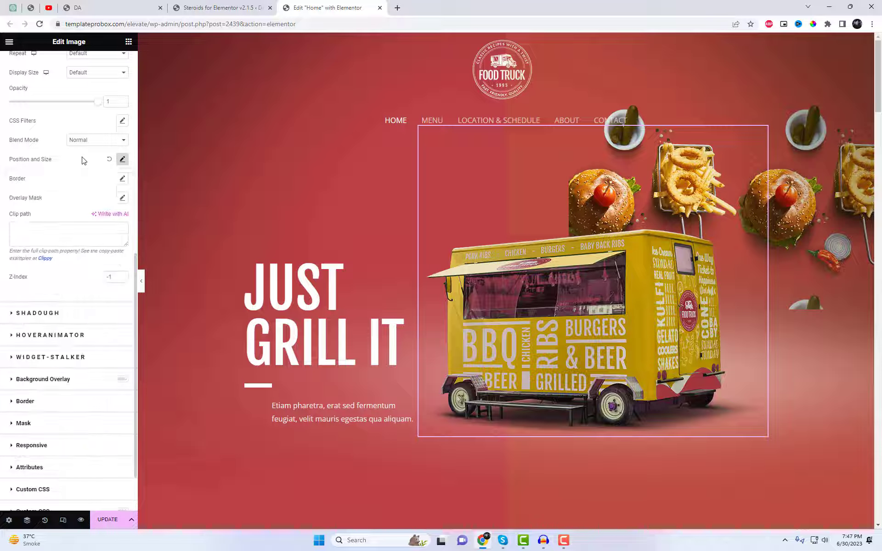
Keep the PoopArt overlay's attachment at Default and set its repeat option to No-repeat
scroll(92, 199, "up", 3)
left_click(99, 177)
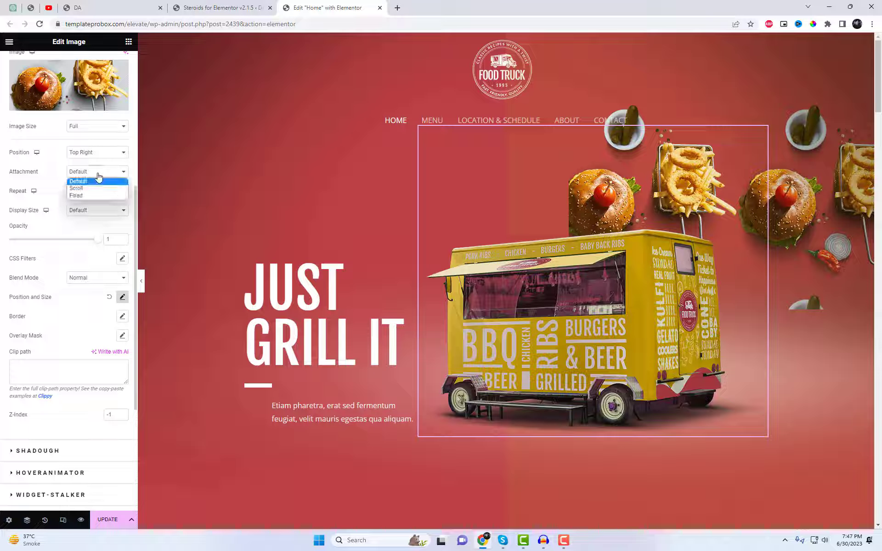
left_click(98, 177)
left_click(101, 191)
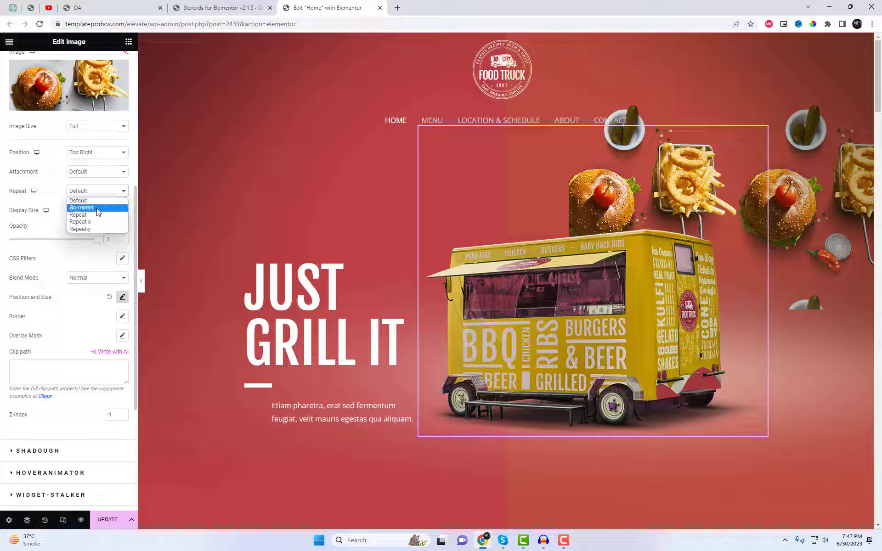
left_click(98, 210)
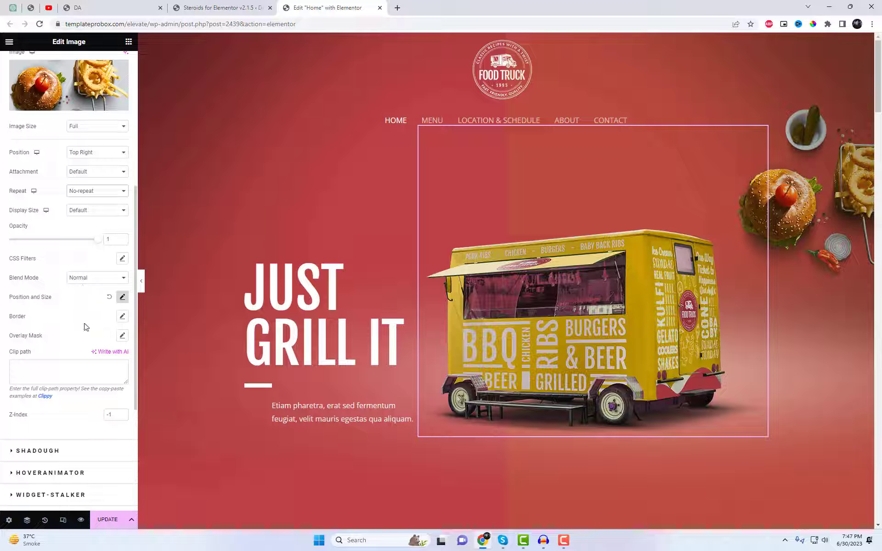
Move the overlay to the truck's front-left corner with a top offset of -55% and a left offset of -54%
scroll(84, 327, "down", 1)
left_click(122, 251)
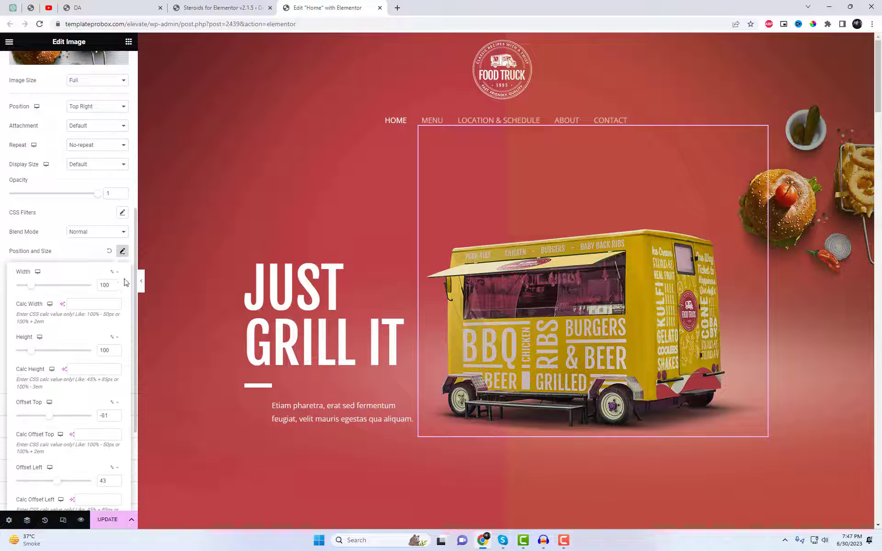
scroll(91, 430, "down", 2)
left_click_drag(50, 324, 53, 324)
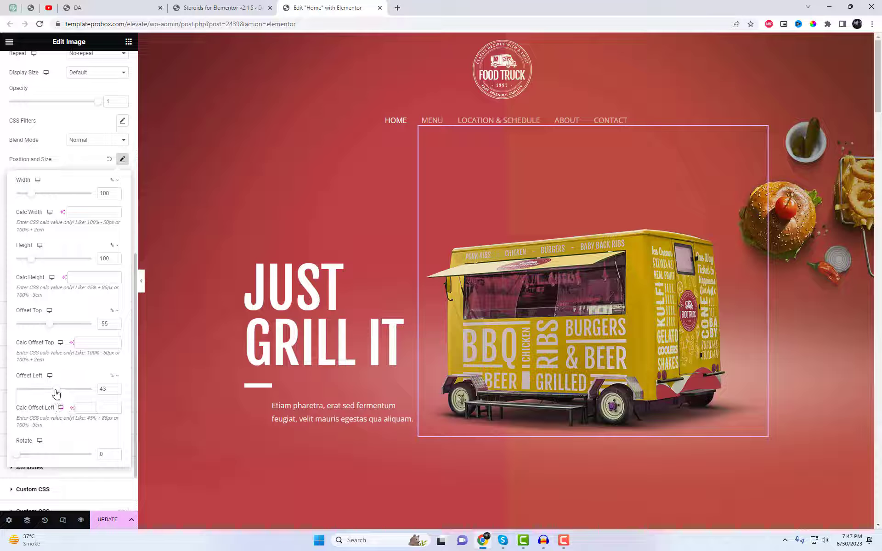
left_click_drag(56, 394, 49, 396)
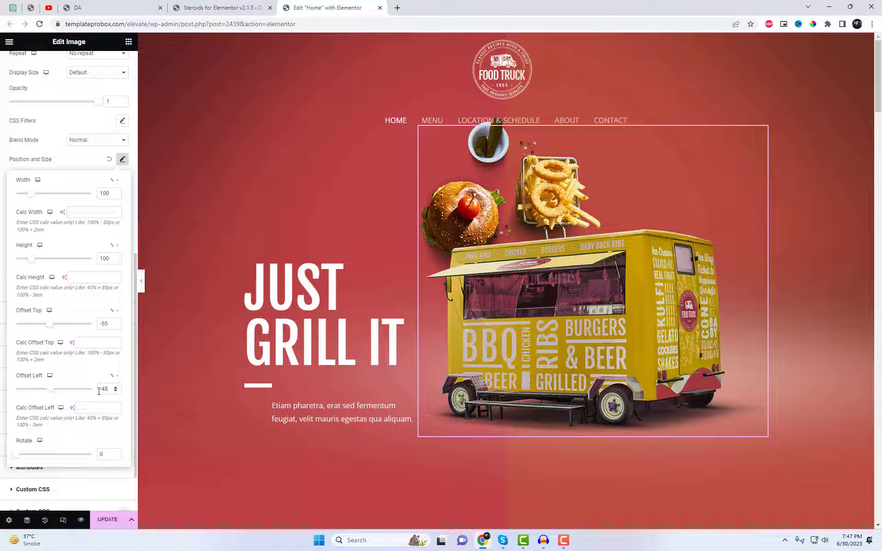
left_click(116, 392)
left_click(116, 392)
left_click(116, 392)
left_click(116, 391)
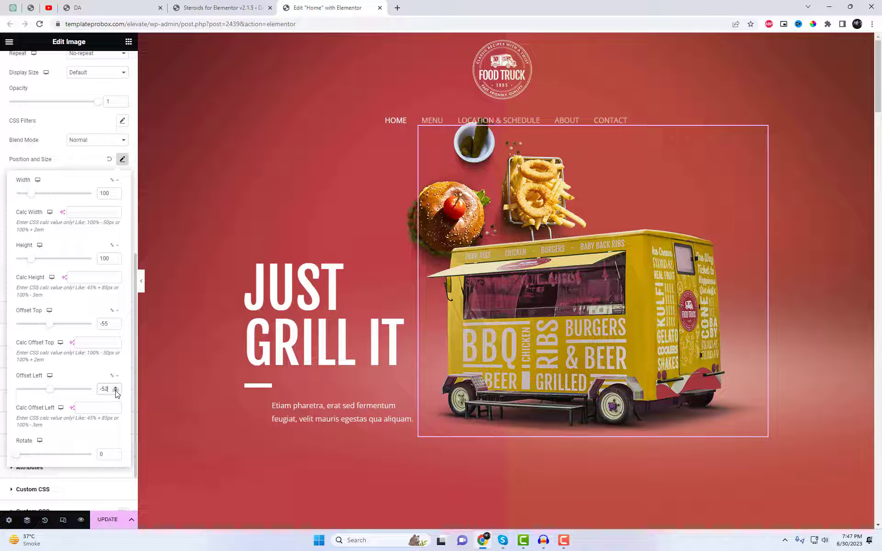
left_click(116, 392)
left_click(115, 391)
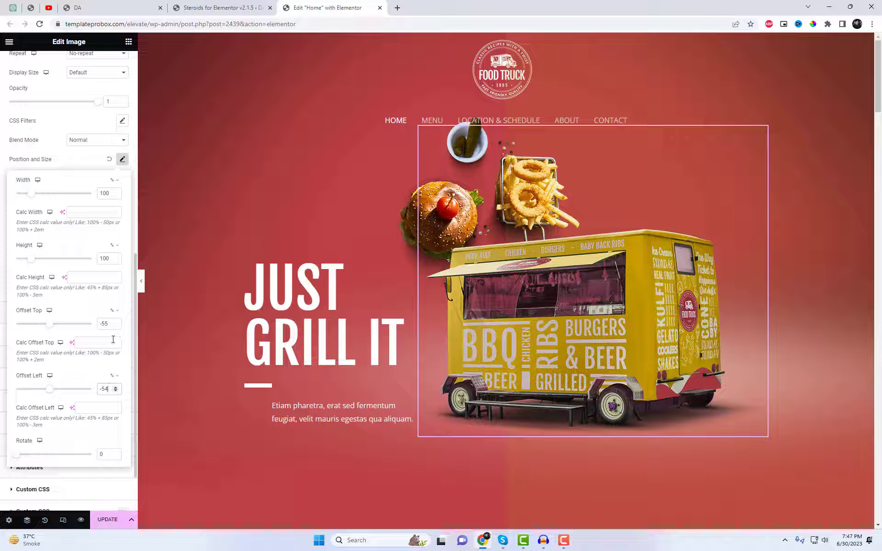
Lower the overlay behind the truck's roof by setting its top offset to -47%, and close the position and size settings
left_click(116, 322)
left_click(115, 322)
left_click(116, 322)
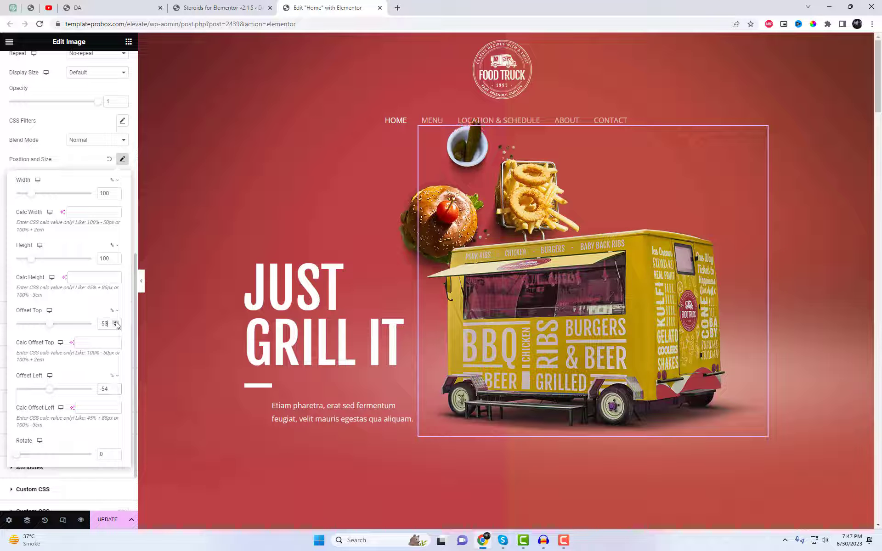
left_click(116, 322)
left_click(116, 323)
left_click(116, 322)
left_click(116, 322)
left_click(115, 322)
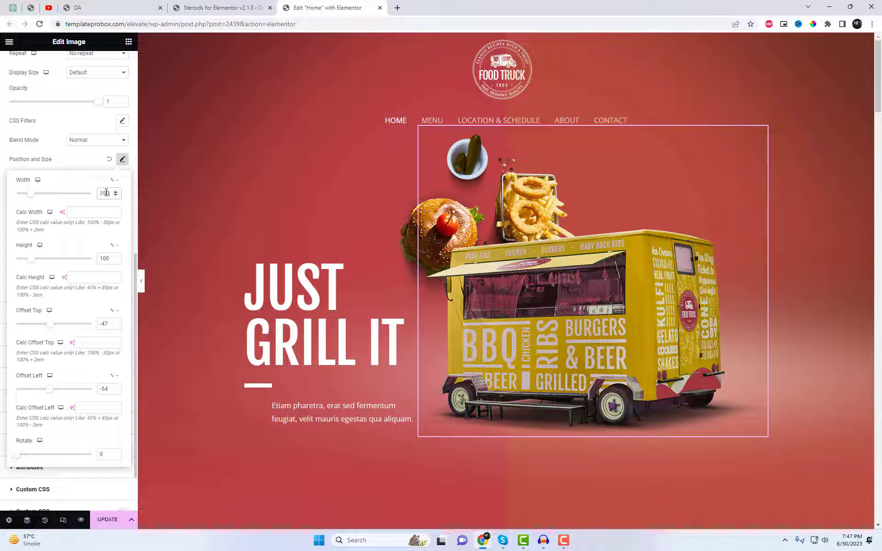
left_click(65, 171)
Try the Thumbnail and Medium image sizes on the overlay, and settle on Medium Large
scroll(88, 248, "up", 4)
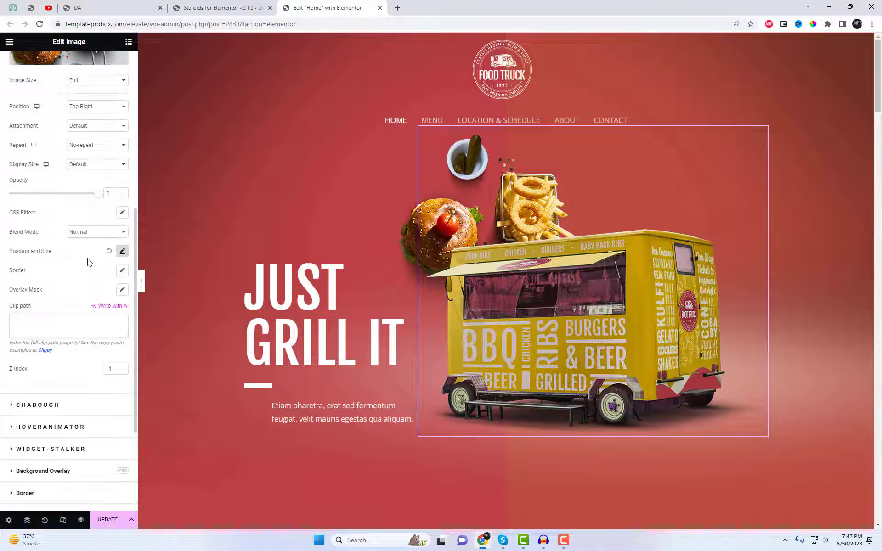
left_click(90, 177)
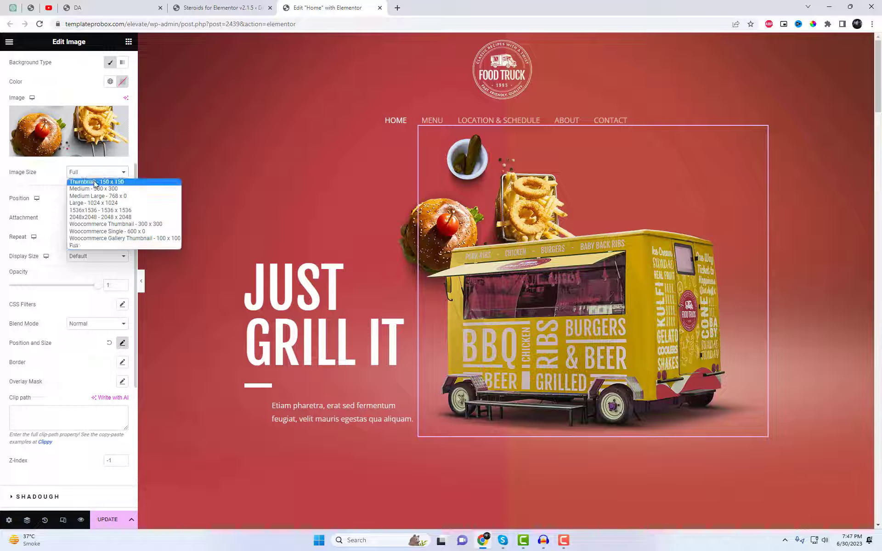
left_click(94, 183)
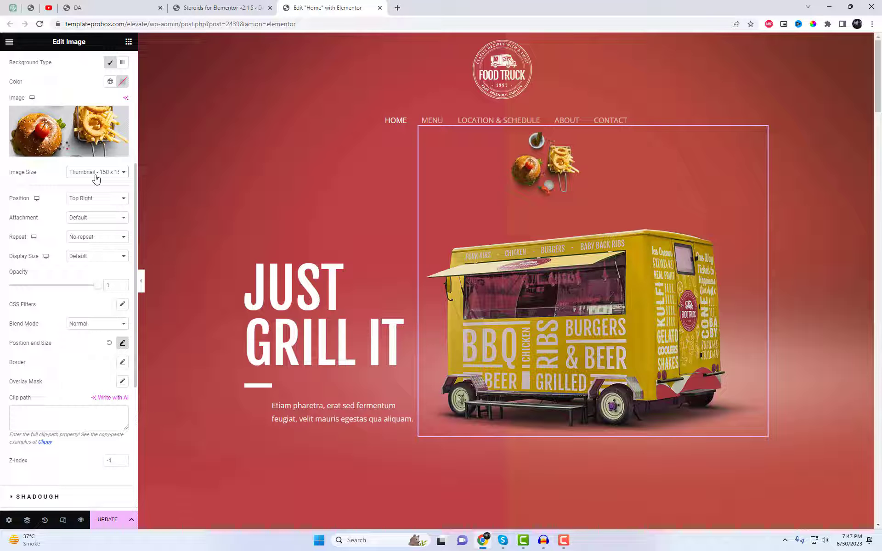
left_click(95, 178)
left_click(97, 195)
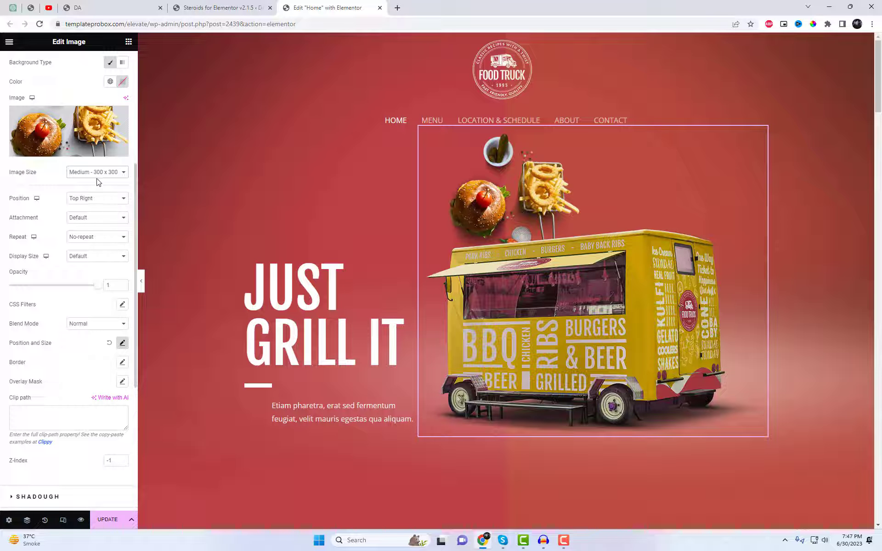
left_click(97, 176)
left_click(102, 197)
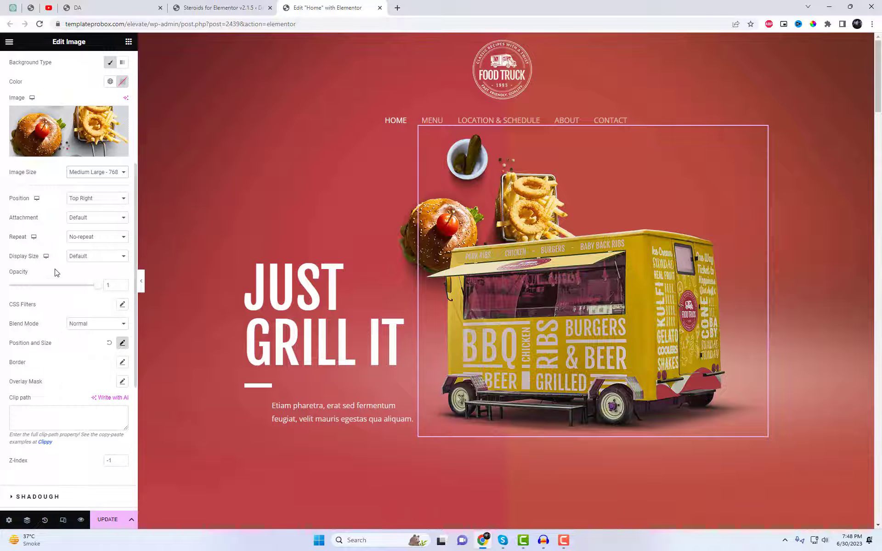
Give the PoopArt underlay a classic background using the iced drink picture product-002-free-img.png from the media library
scroll(58, 272, "up", 3)
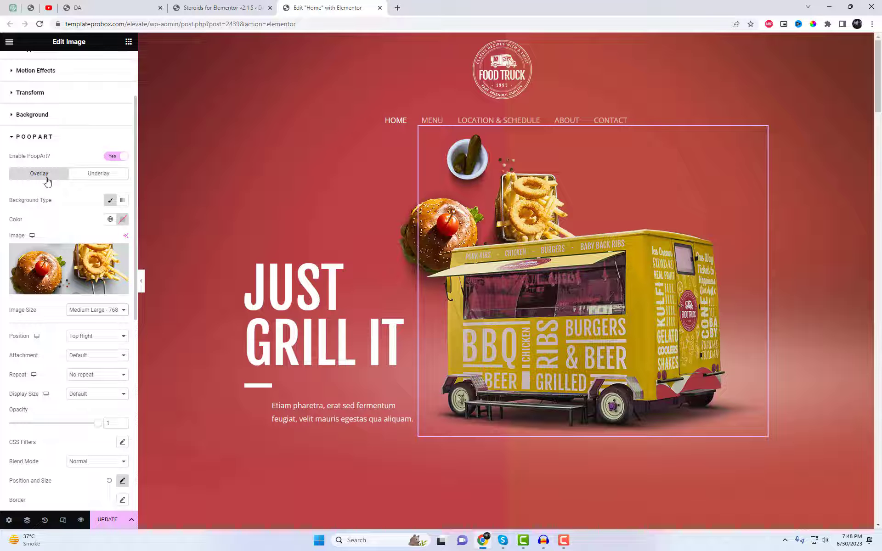
left_click(93, 179)
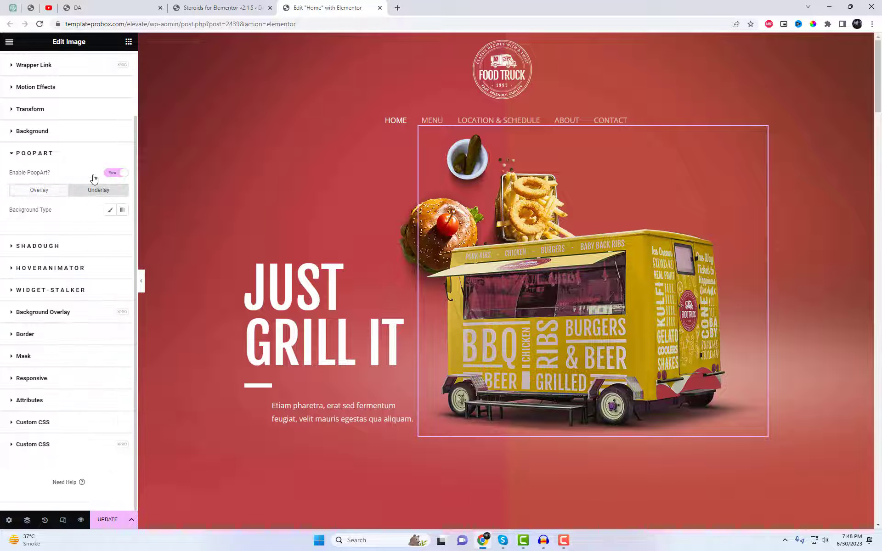
left_click(110, 211)
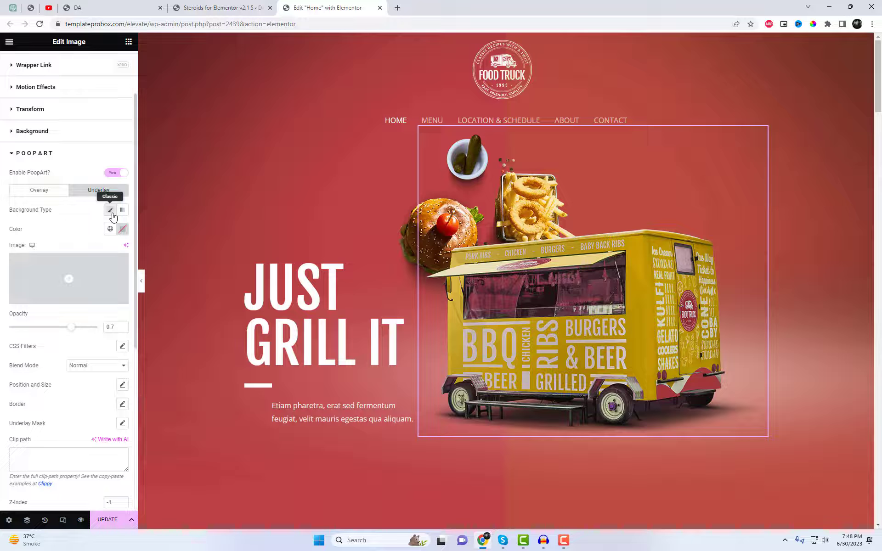
left_click(101, 279)
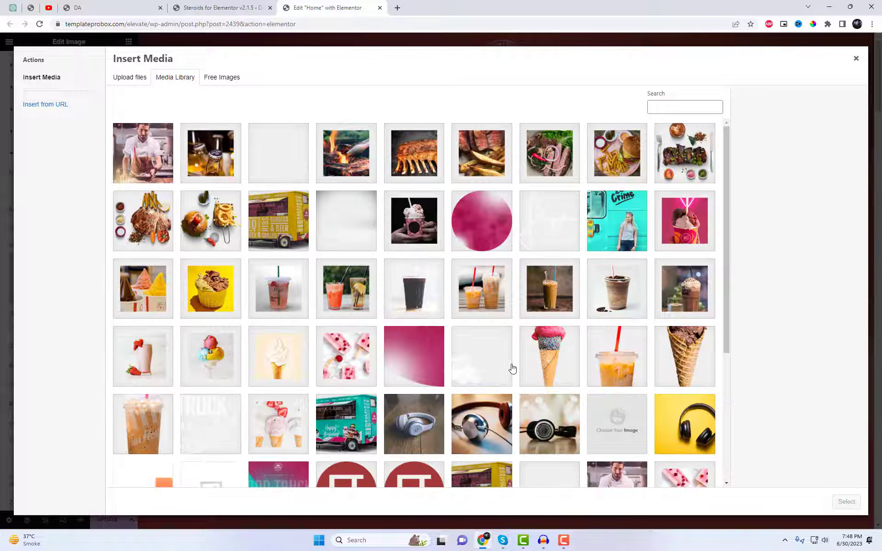
scroll(515, 367, "down", 2)
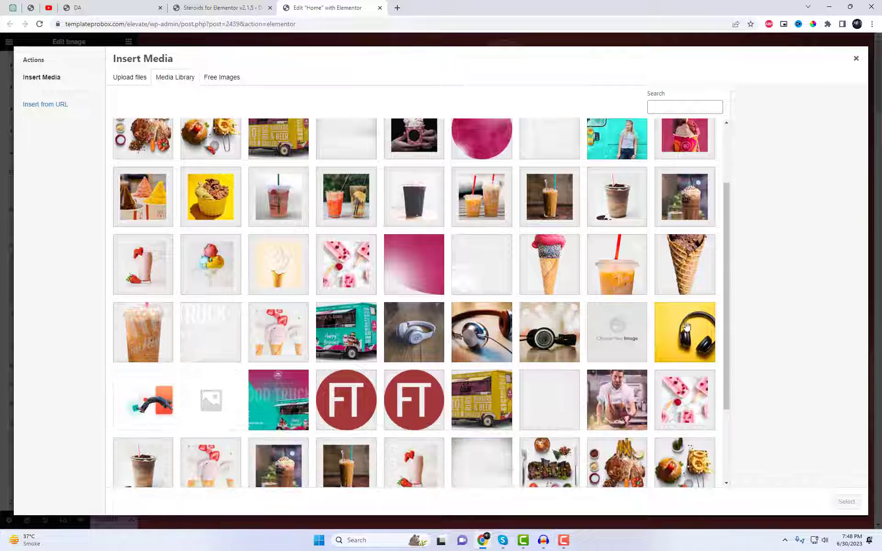
left_click(689, 278)
scroll(689, 277, "down", 2)
left_click(145, 252)
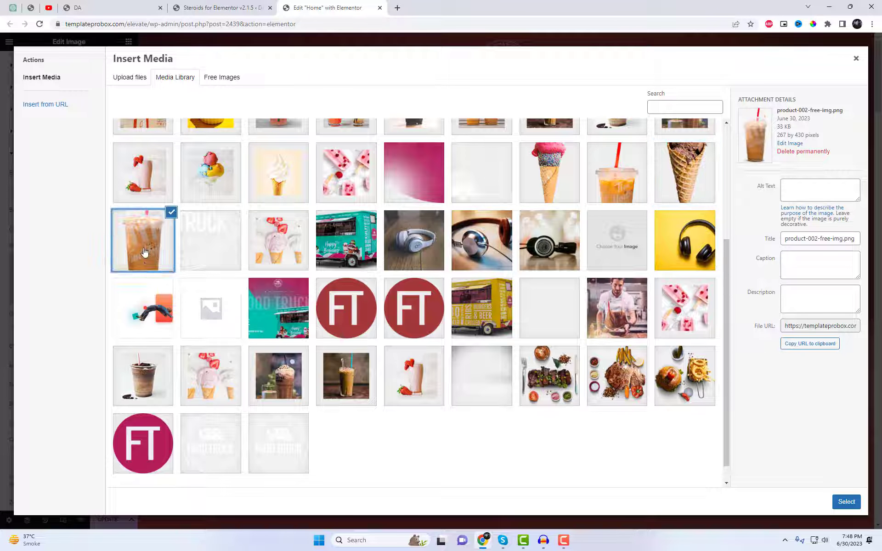
left_click(843, 502)
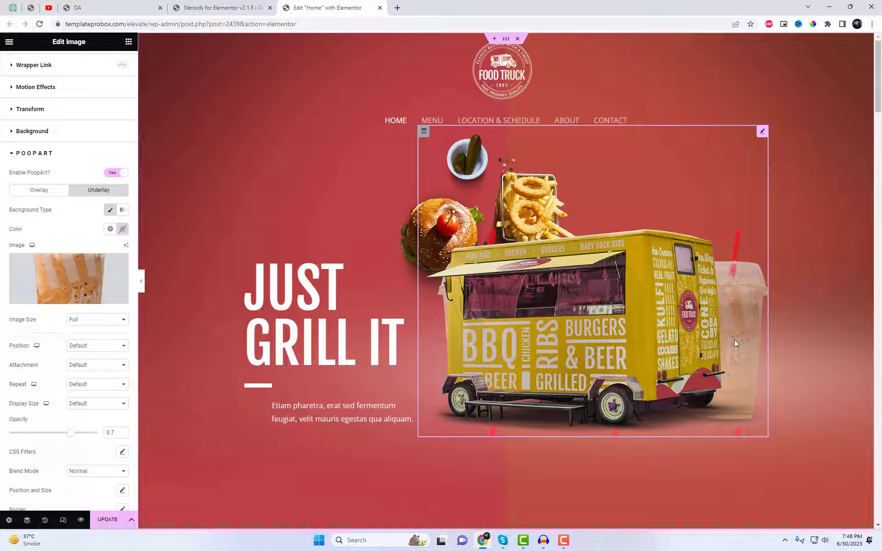
Set the position of the underlay's drink image to Bottom Right
left_click(35, 192)
left_click(84, 195)
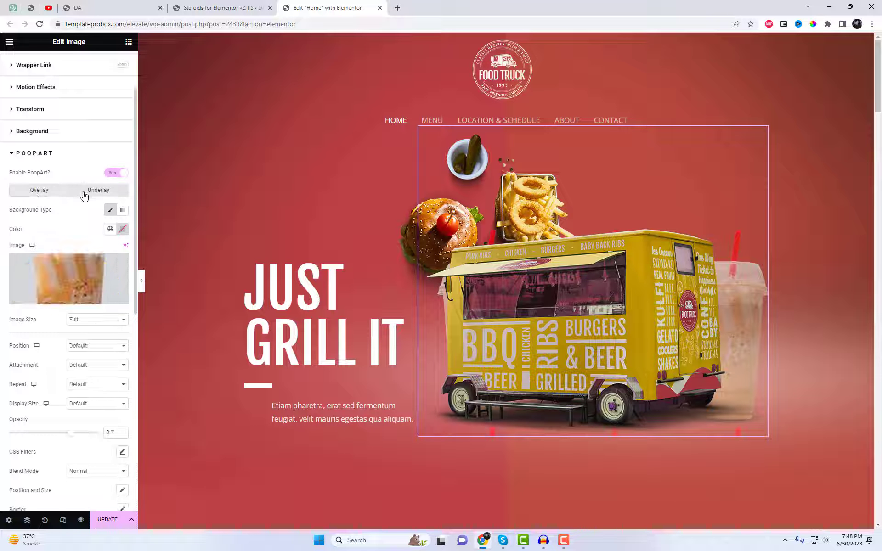
scroll(117, 333, "down", 1)
left_click(95, 301)
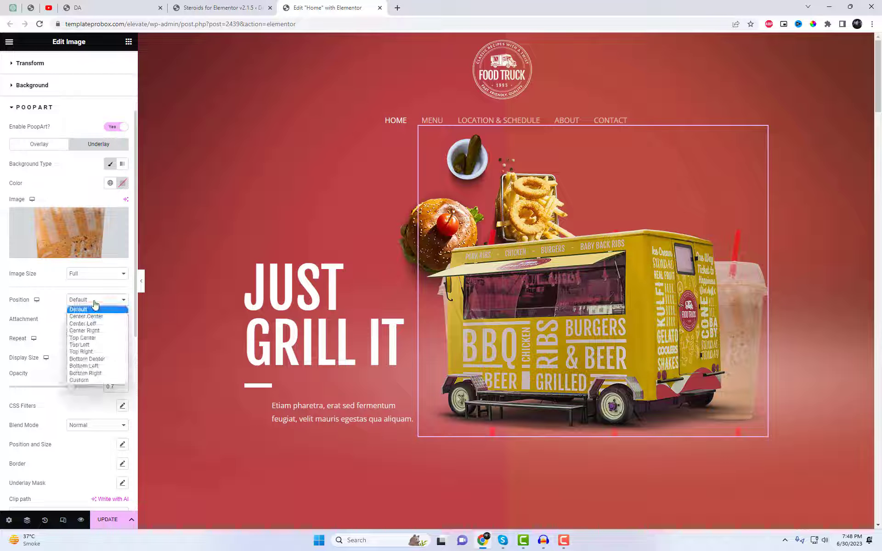
left_click(105, 374)
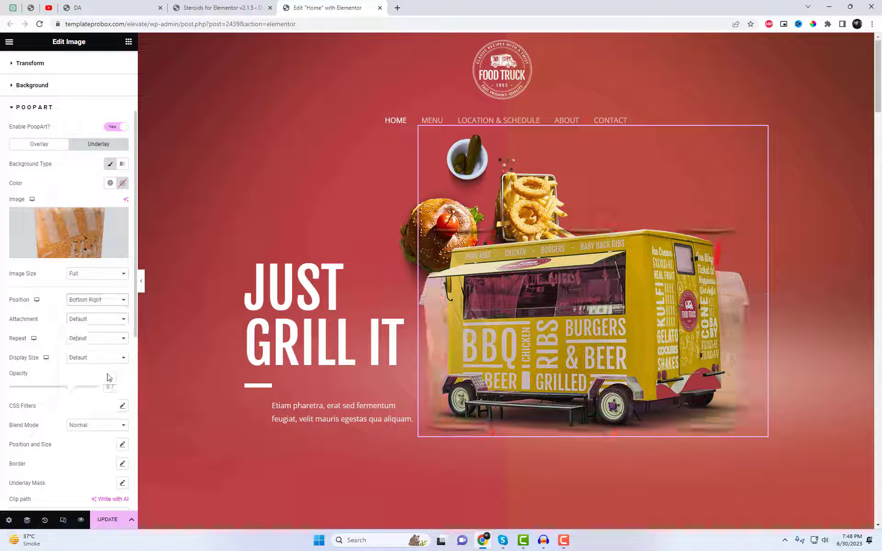
Try the Fixed attachment on the underlay image and return it to Default
left_click(85, 322)
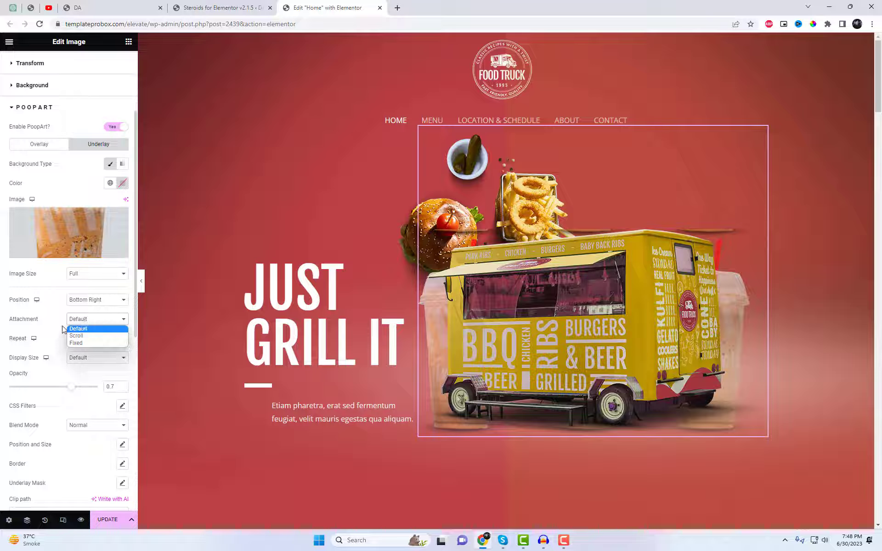
left_click(76, 343)
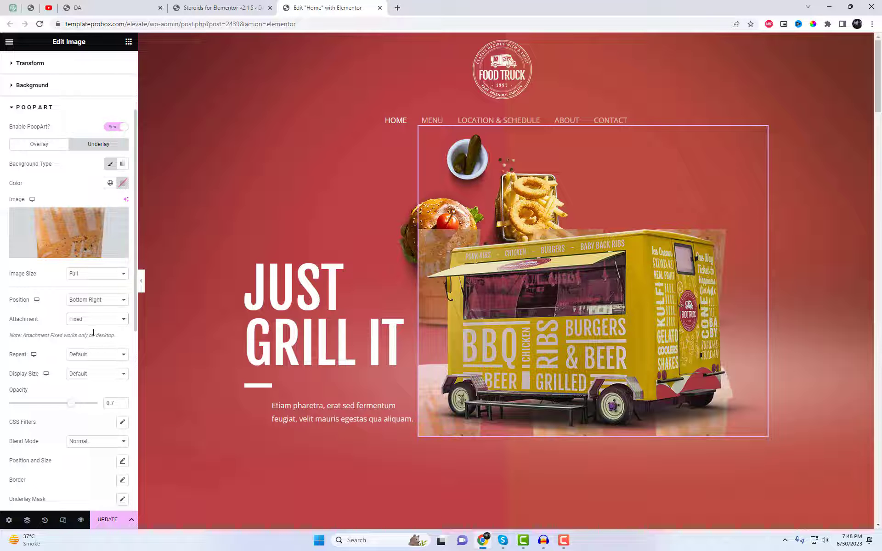
left_click(99, 323)
left_click(94, 328)
Set the underlay image to No-repeat and raise its opacity to 1
left_click(96, 338)
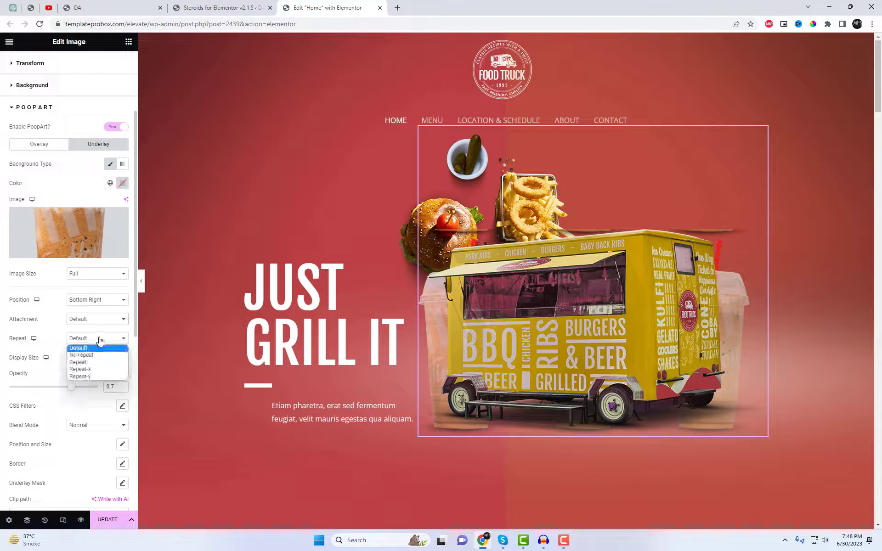
left_click(87, 355)
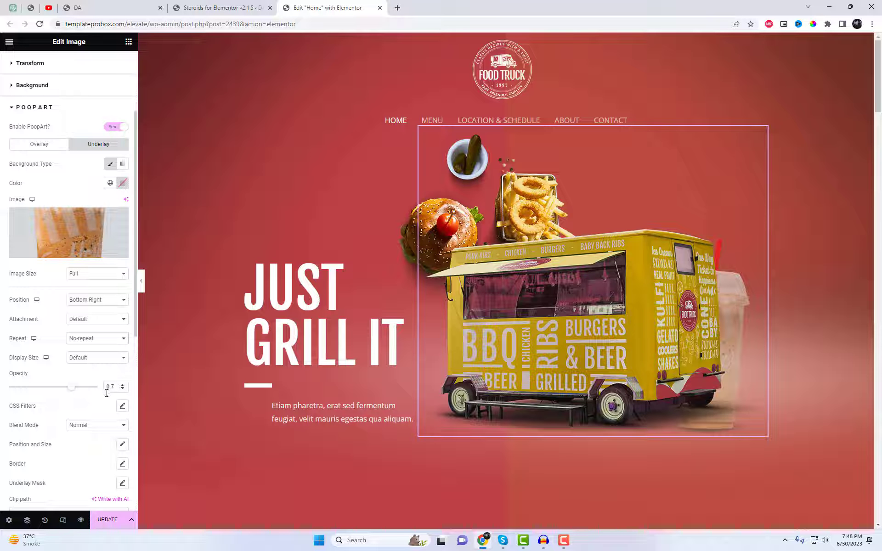
left_click_drag(82, 393, 110, 388)
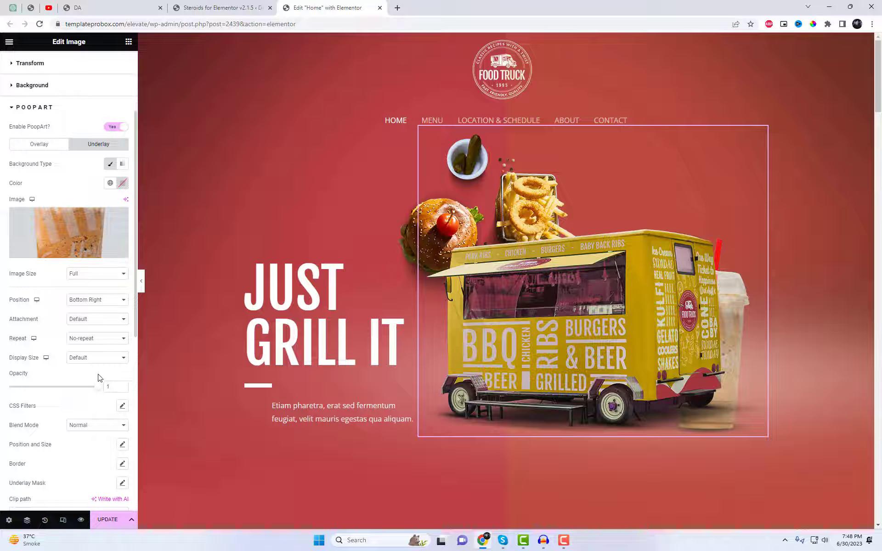
Raise the underlay drink beside the truck by setting its top offset to -4% in the position and size settings
scroll(98, 378, "down", 1)
scroll(103, 382, "down", 1)
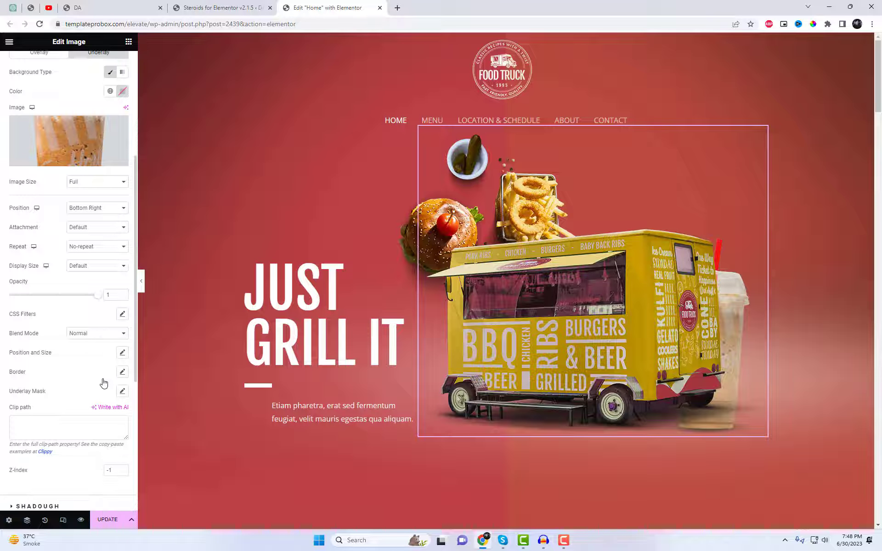
left_click(122, 352)
scroll(105, 419, "down", 2)
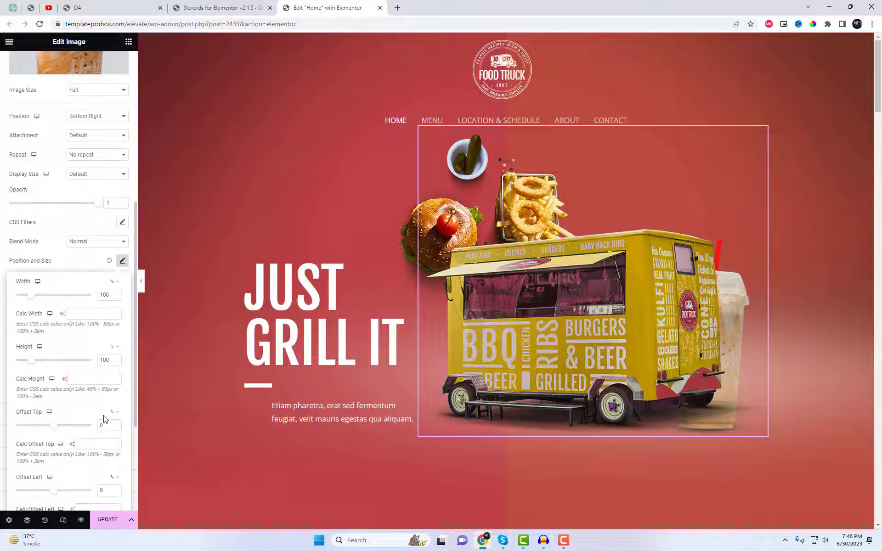
left_click(104, 422)
key("Up")
key("Up")
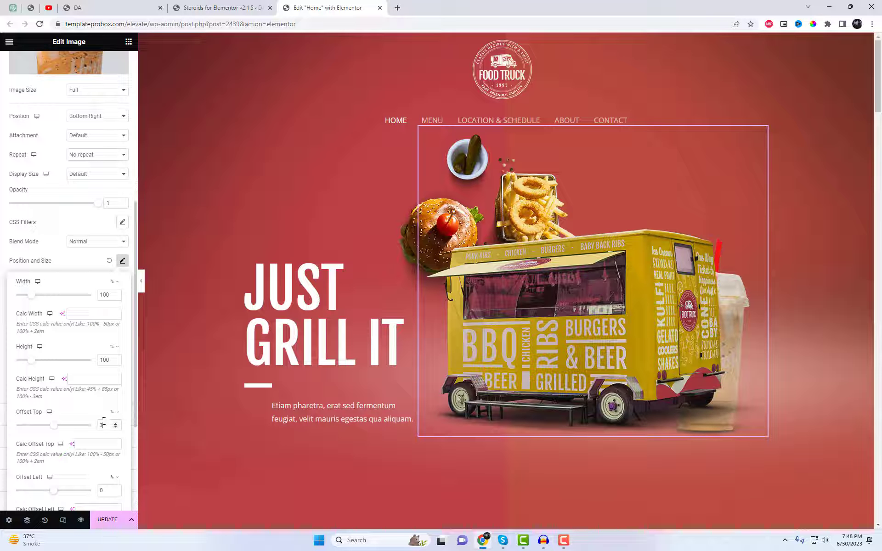
key("Down")
key("Down")
key("Down")
key("Down")
key("Down")
key("Down")
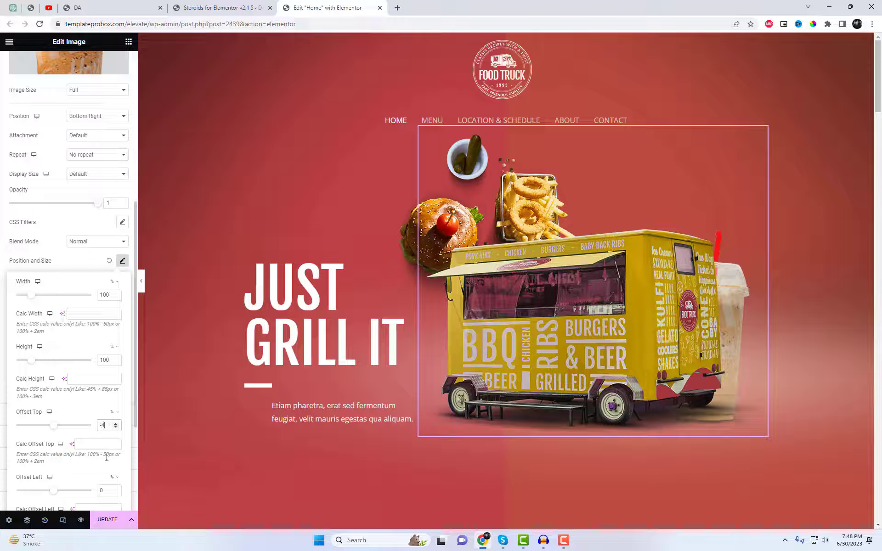
Move the underlay drink out beside the truck by setting its left offset to 15%
scroll(107, 459, "down", 1)
key("Up")
key("Up")
key("Up")
key("Up")
key("Up")
key("Up")
key("Up")
key("Up")
key("Up")
key("Up")
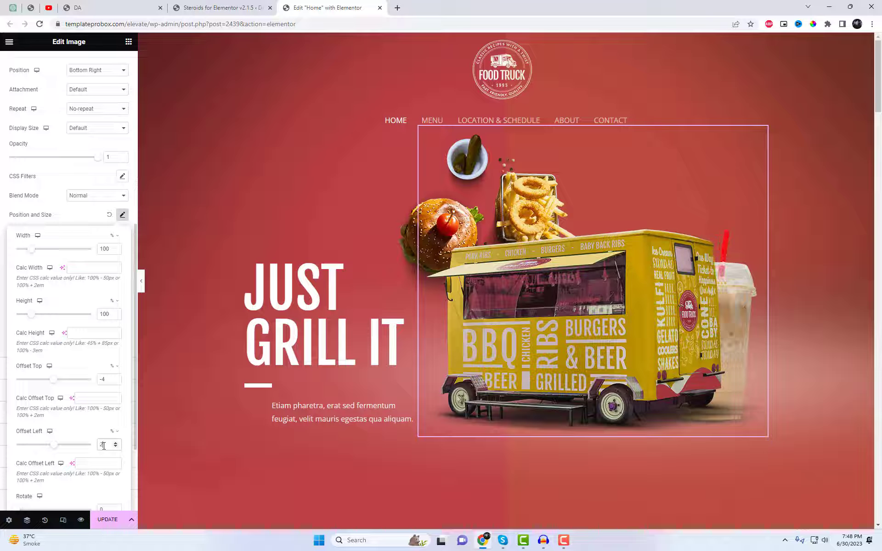
key("Up")
key("Up")
key("Up")
key("Up")
key("Up")
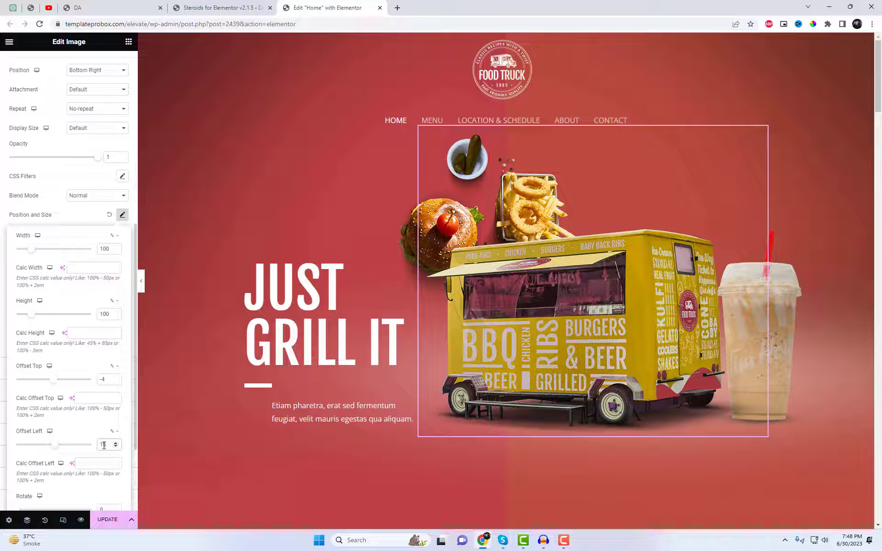
left_click(83, 217)
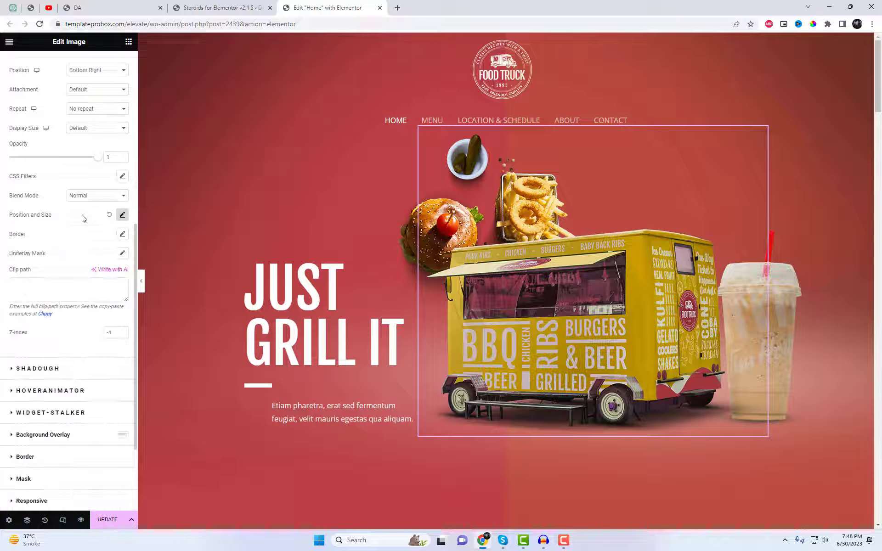
Try the Medium - 300 x 300 size on the underlay drink image and set its image size to 1536x1536
scroll(87, 230, "up", 6)
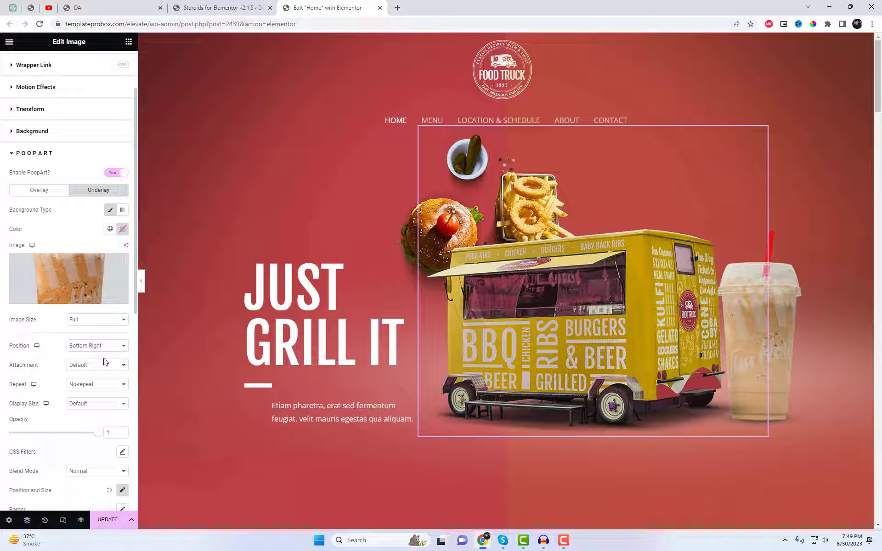
left_click(97, 321)
left_click(99, 336)
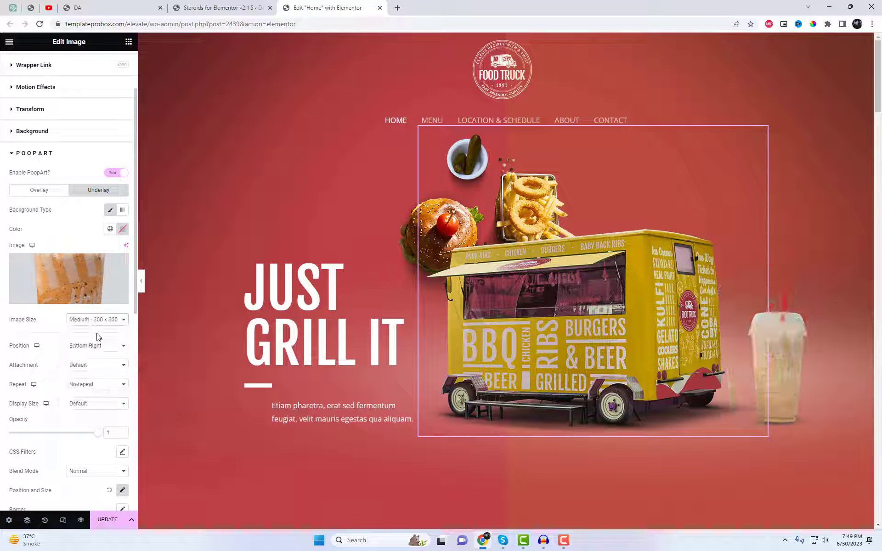
left_click(97, 320)
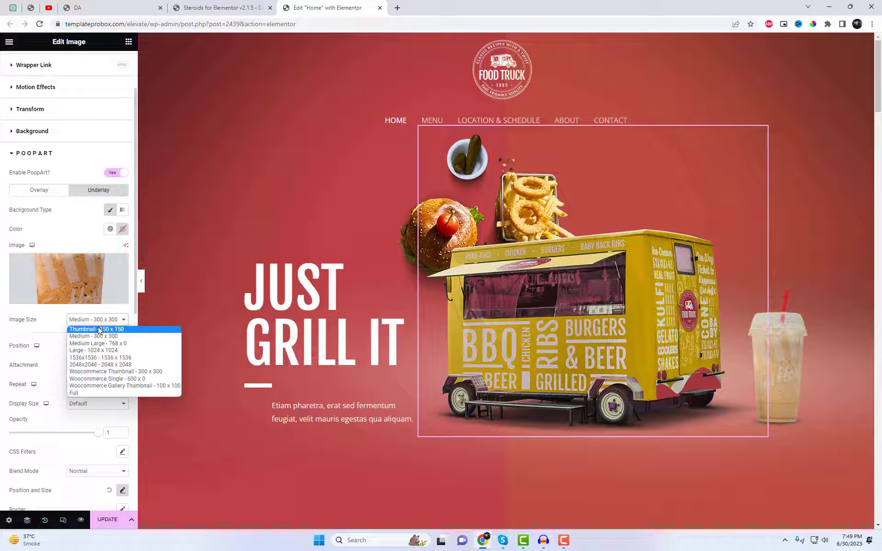
left_click(102, 361)
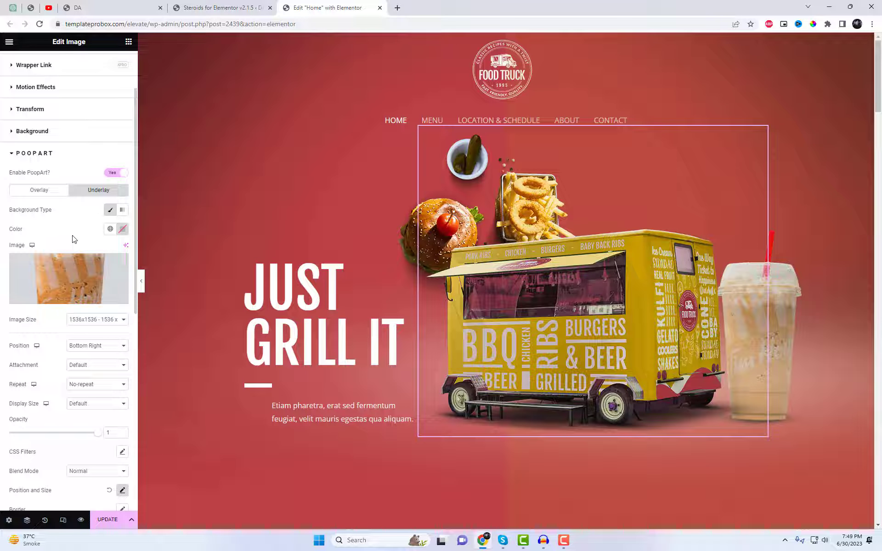
Open the linked Clippy clip-path maker in a new browser tab and copy the code of its Trapezoid shape
scroll(74, 257, "down", 4)
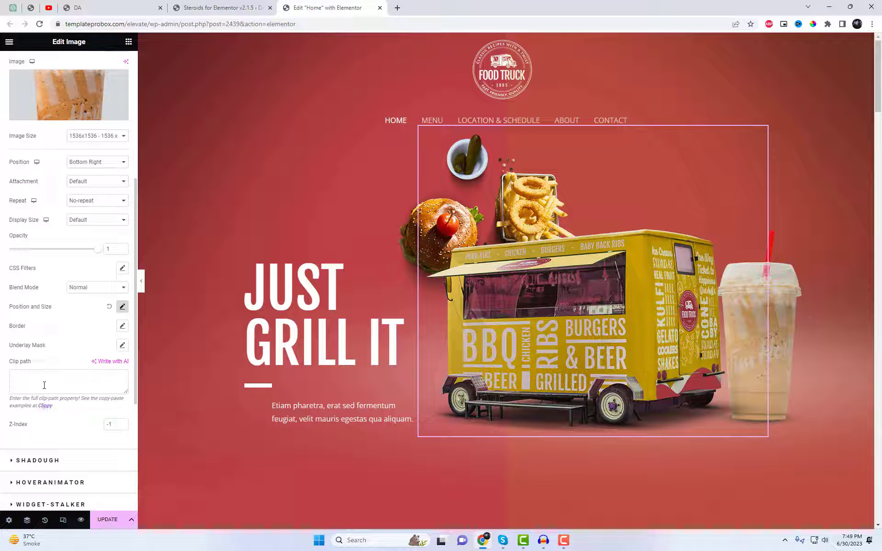
right_click(45, 410)
left_click(87, 416)
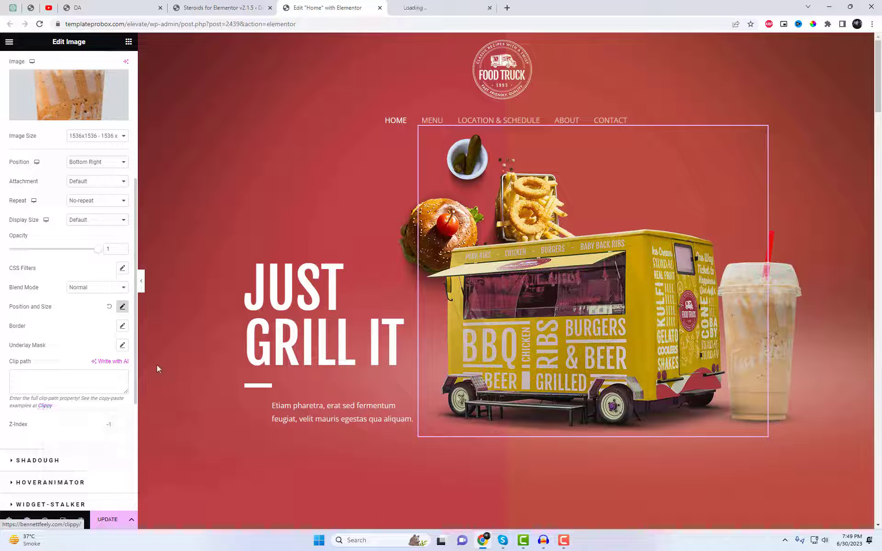
left_click(424, 5)
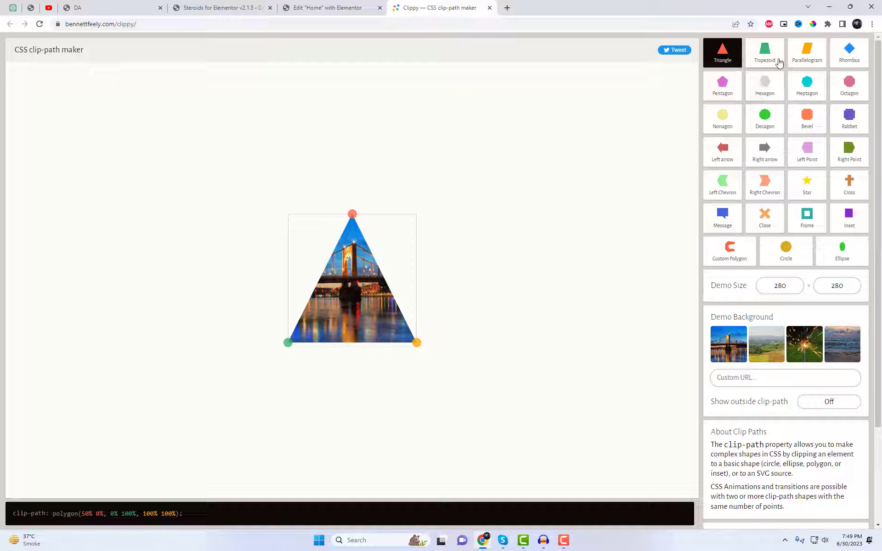
left_click(765, 54)
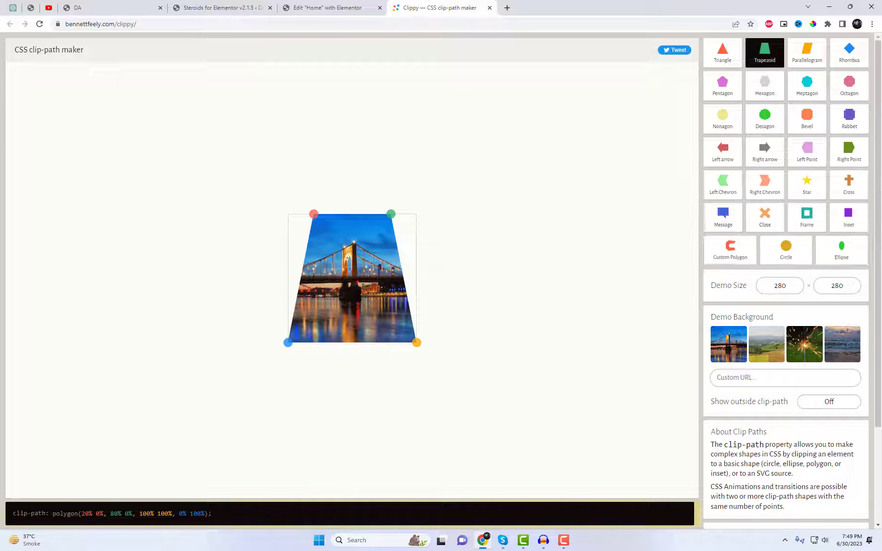
left_click(191, 514)
key("ctrl+c")
Try the clip path polygon(20% 0%, 80% 0%, 100% 100%, 0% 100%) on the underlay drink in the Elementor editor and clear it
left_click(330, 8)
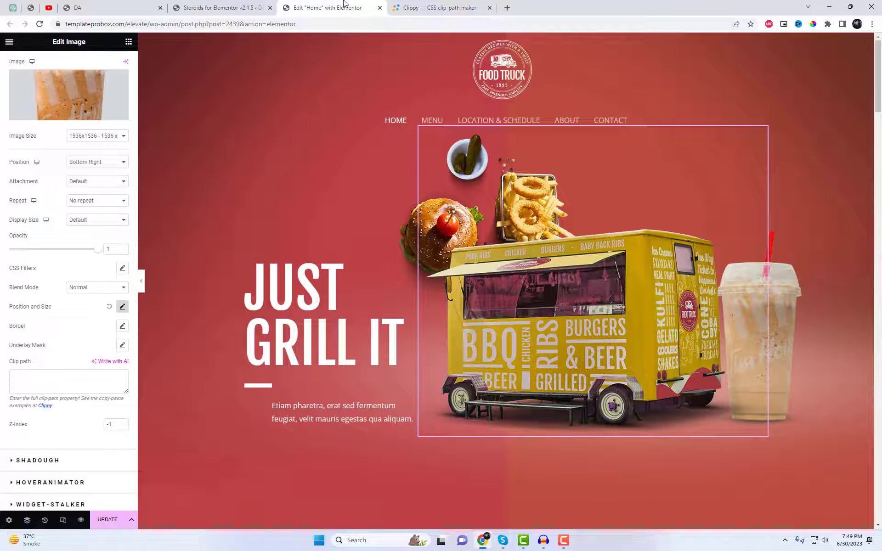
left_click(57, 390)
key("ctrl+v")
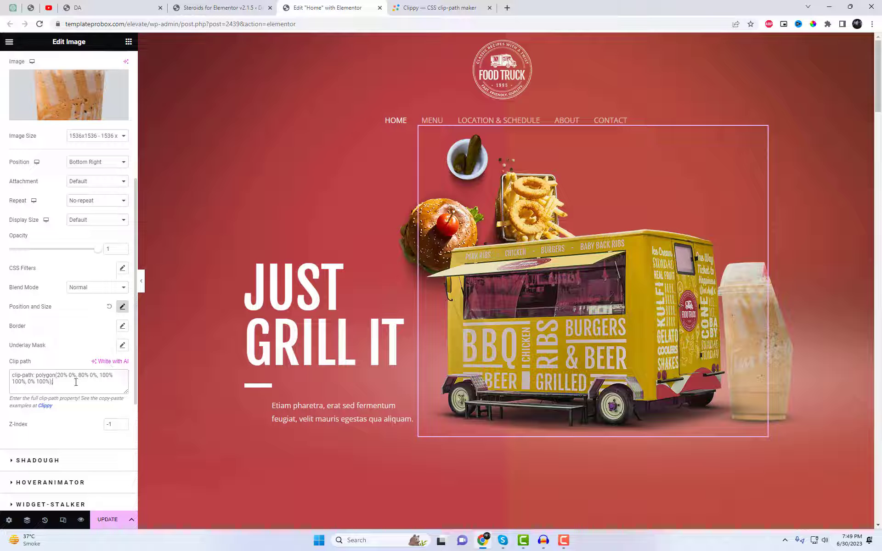
key("ctrl+a")
key("BackSpace")
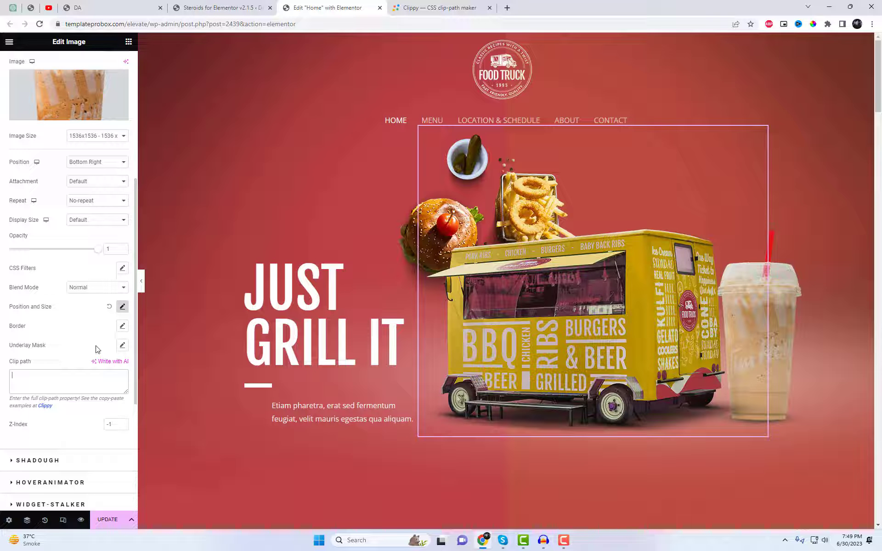
Try a Solid border on the underlay and return the border type to Default
left_click(121, 327)
left_click(114, 350)
left_click(99, 378)
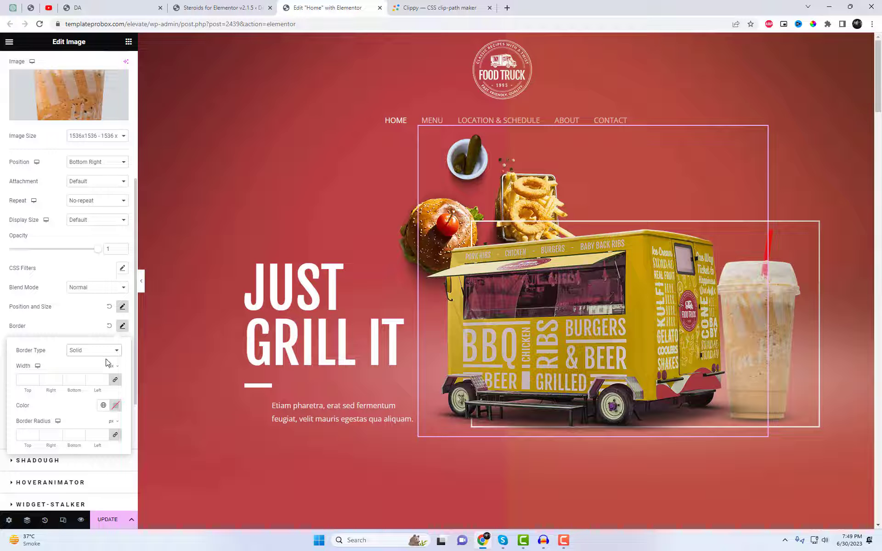
left_click(105, 351)
left_click(99, 360)
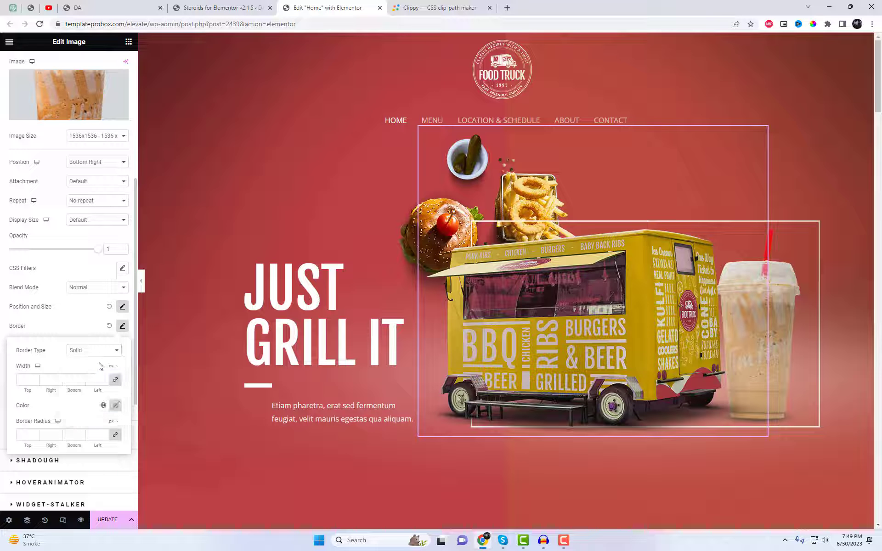
left_click(84, 326)
Try narrowing the underlay to 87% width in its position and size settings and restore it to 100%
scroll(87, 340, "up", 2)
scroll(102, 363, "down", 4)
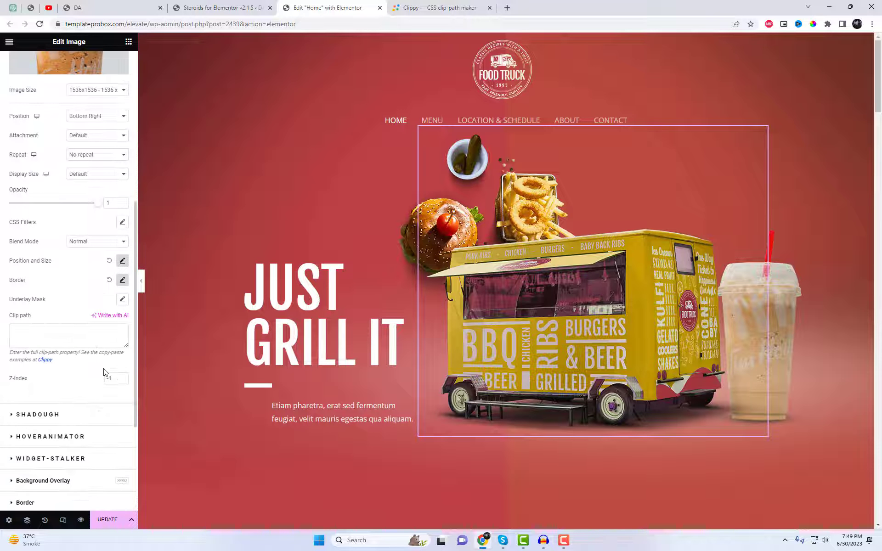
left_click(122, 261)
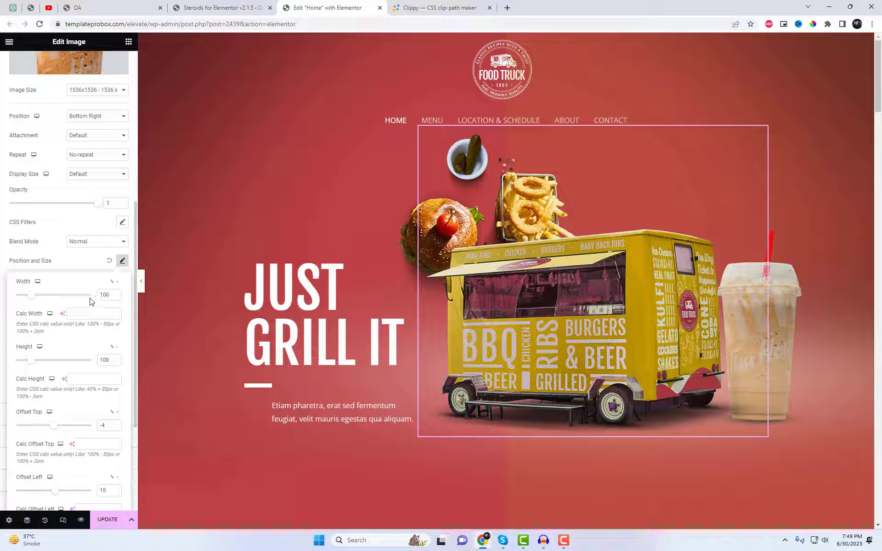
scroll(106, 296, "down", 12)
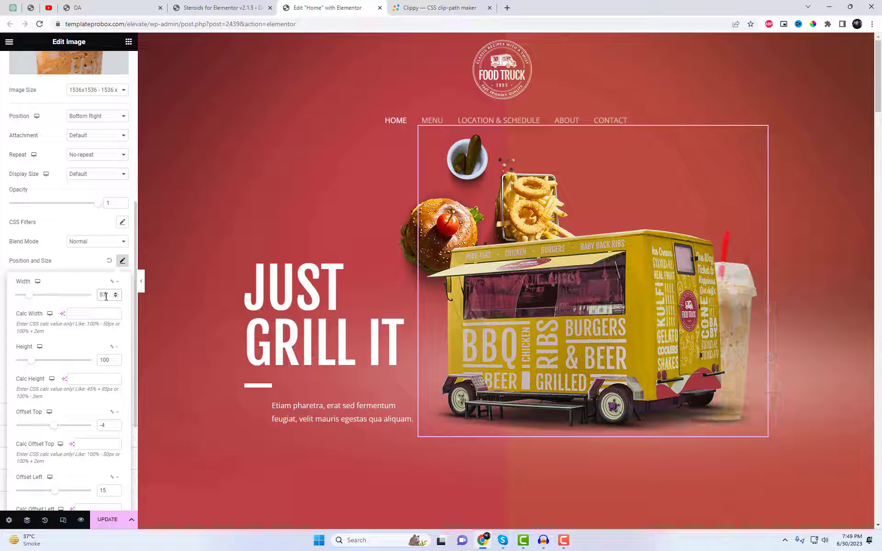
scroll(106, 296, "up", 7)
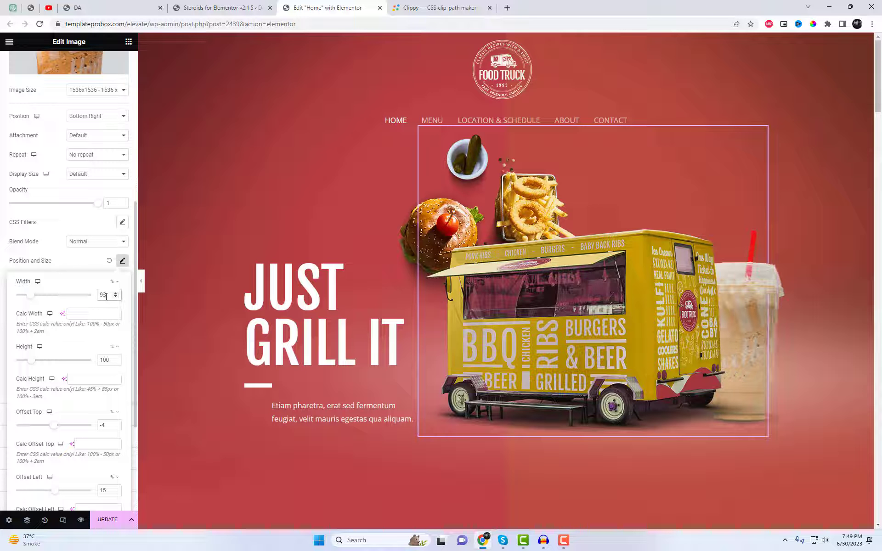
scroll(106, 296, "up", 5)
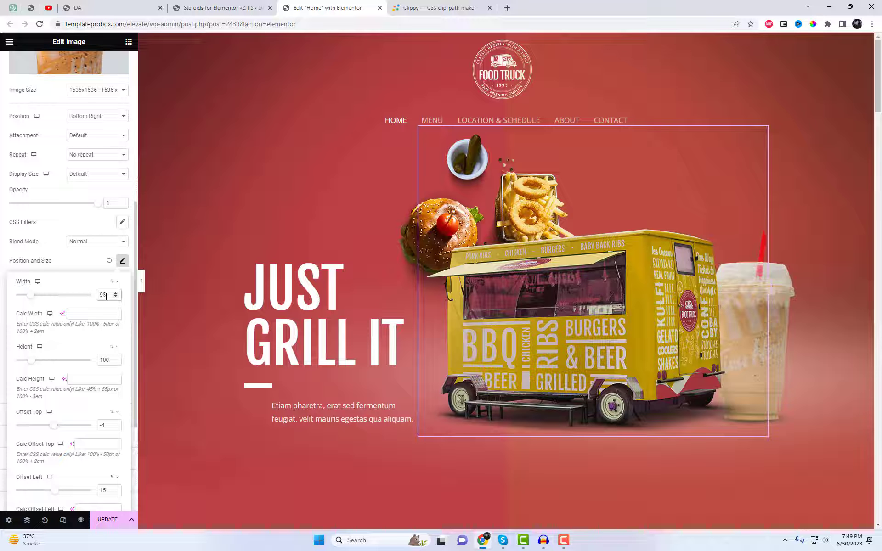
left_click(90, 260)
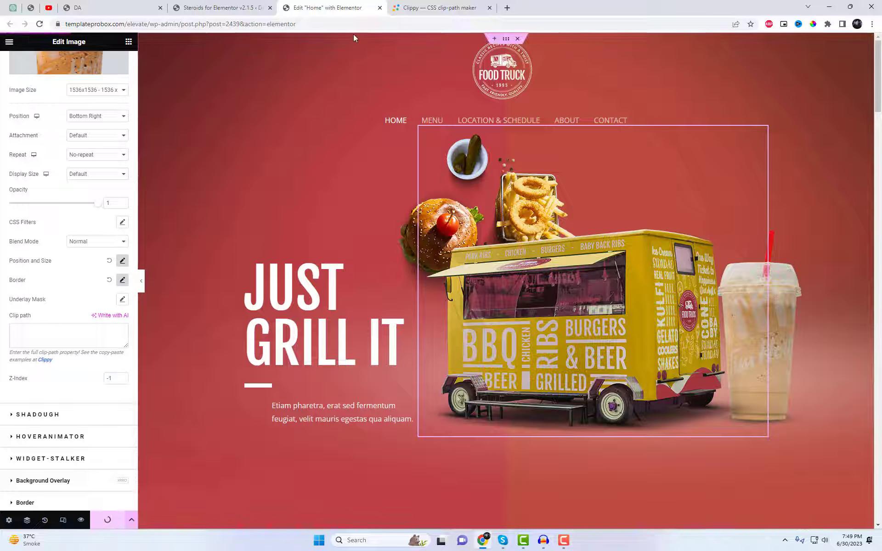
Reload the live home page and examine the food truck hero with its burger overlay and drink underlay
left_click(144, 8)
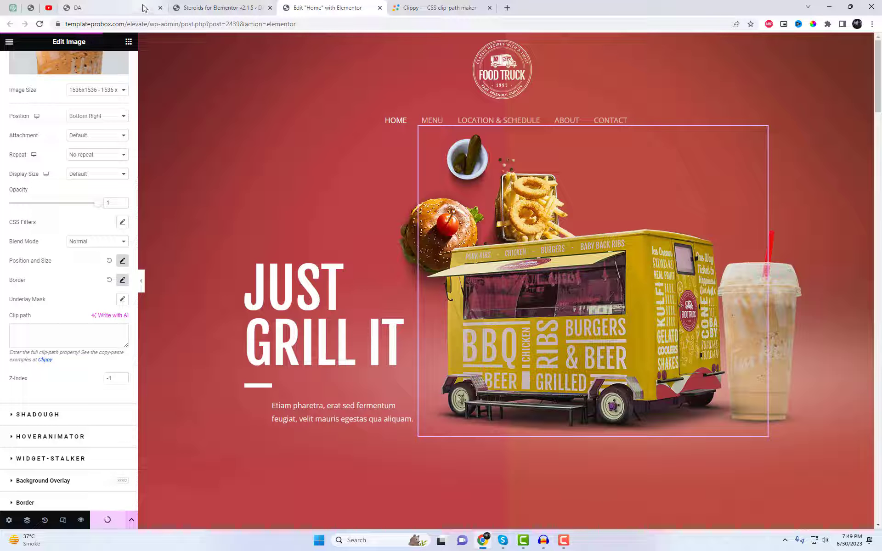
key("F5")
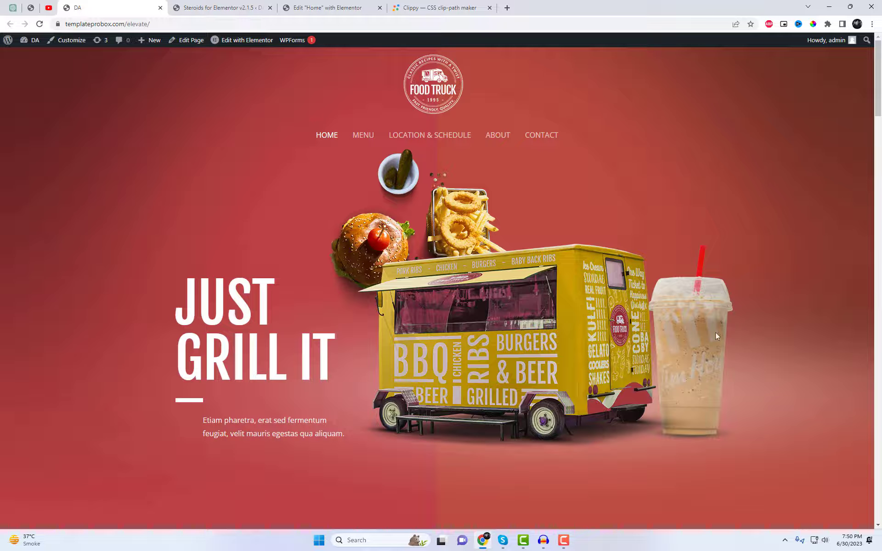
scroll(630, 325, "down", 3)
scroll(495, 263, "up", 1)
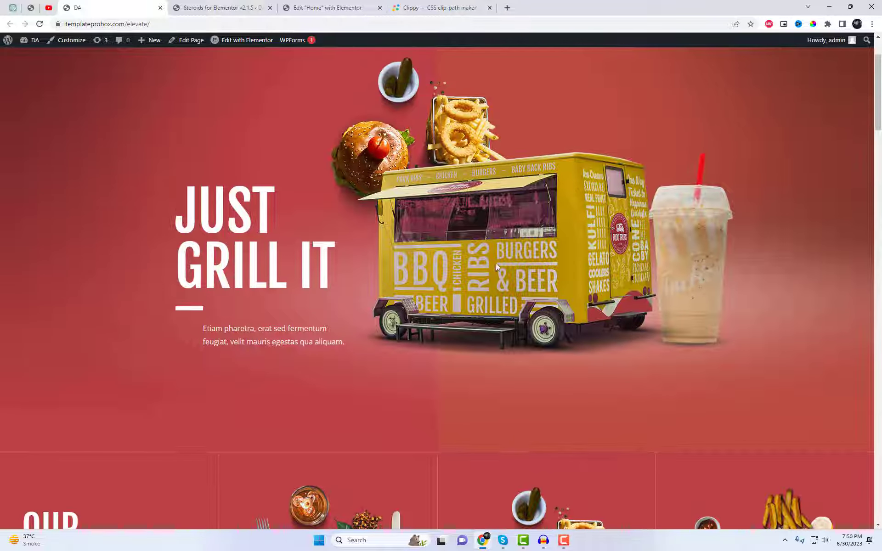
scroll(495, 263, "up", 1)
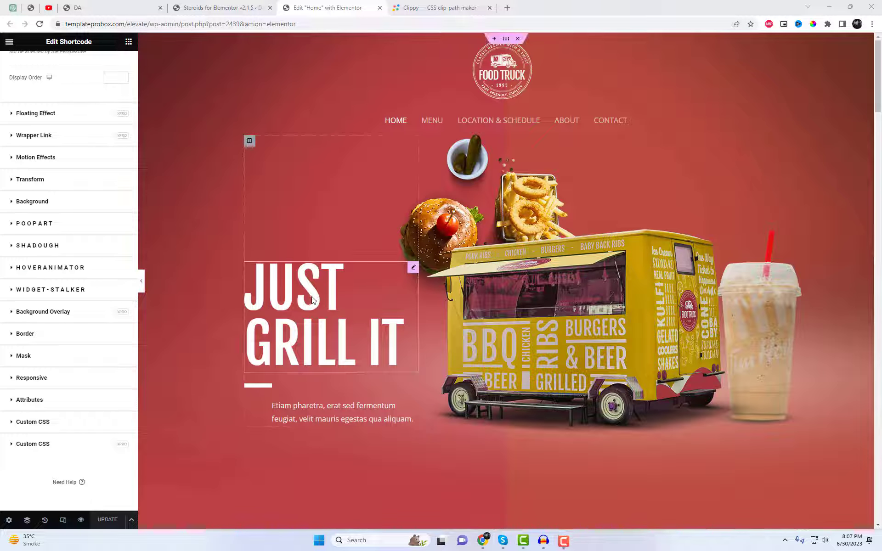
Enable PoopArt for the "just grill it" heading in the Elementor editor
left_click(302, 302)
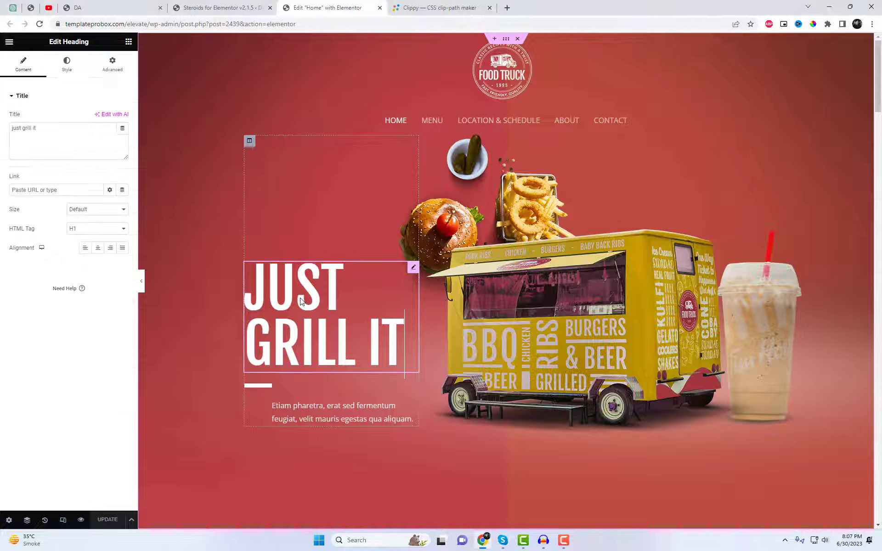
left_click(113, 66)
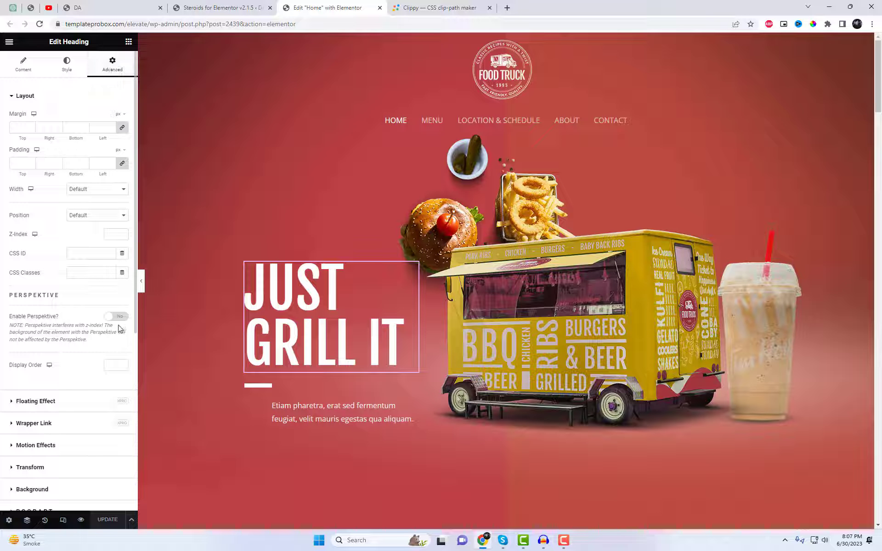
scroll(116, 355, "down", 3)
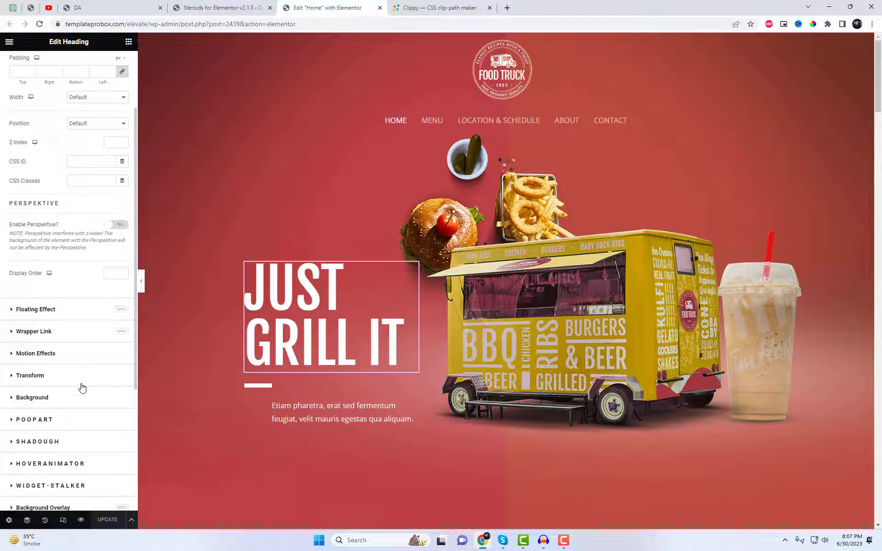
left_click(70, 372)
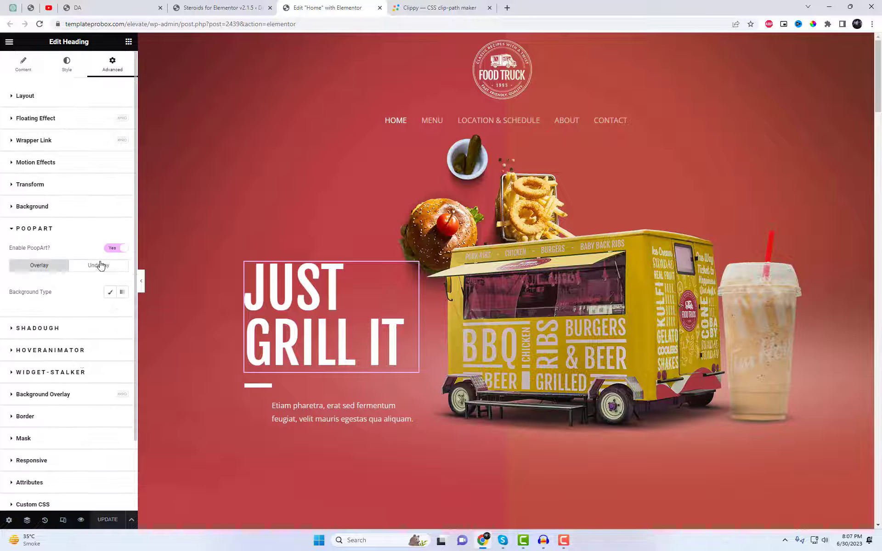
Give the heading's overlay a gradient background running from a pale greyish pink to the pink #FF5680
left_click(122, 292)
left_click(125, 312)
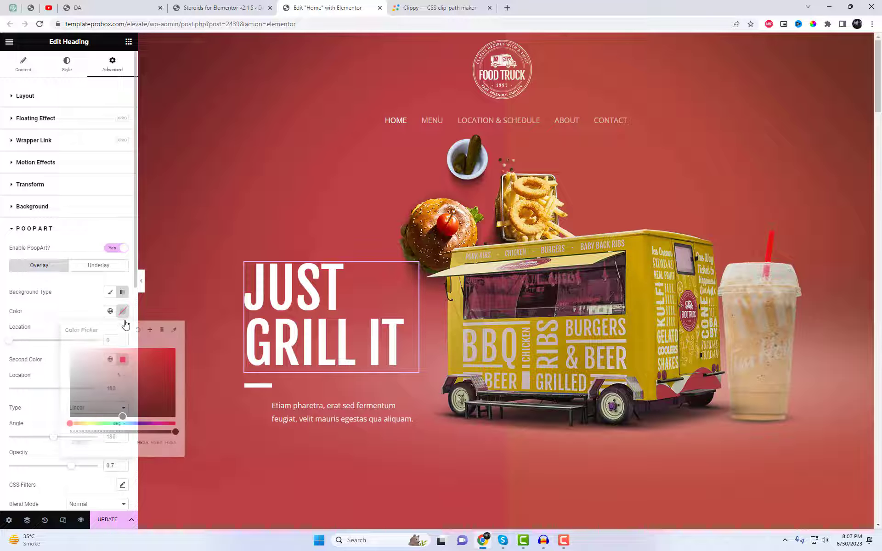
left_click_drag(112, 377, 83, 359)
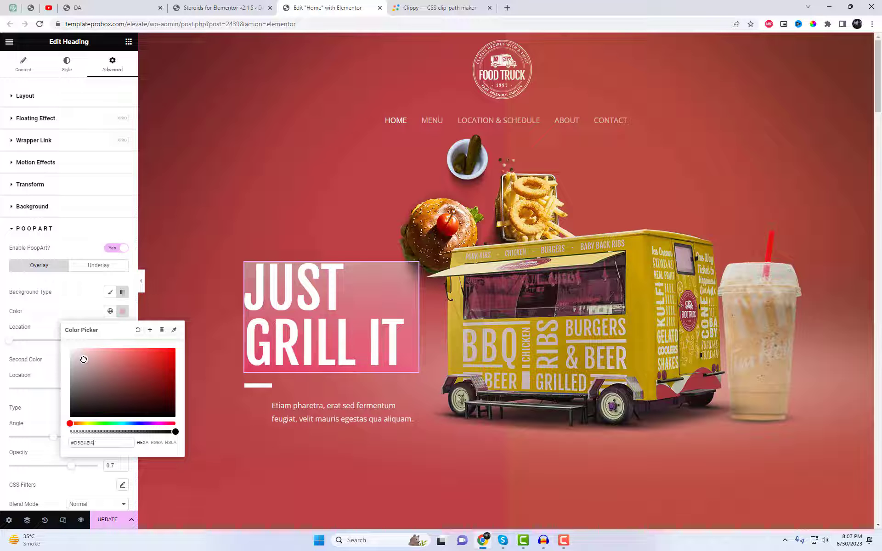
left_click(69, 311)
left_click(121, 361)
left_click_drag(121, 419, 140, 388)
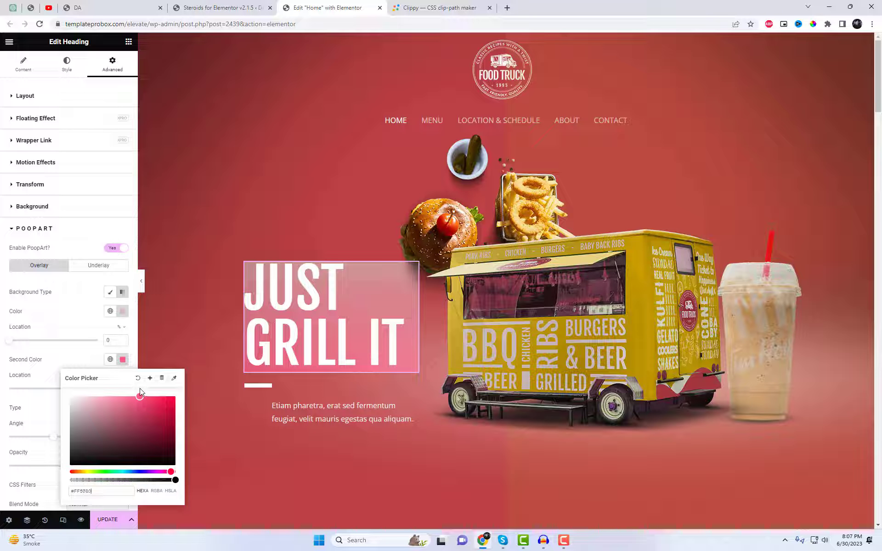
left_click(84, 359)
Set the overlay gradient's angle to 173 degrees and change its second color to a more saturated crimson red
scroll(86, 365, "down", 2)
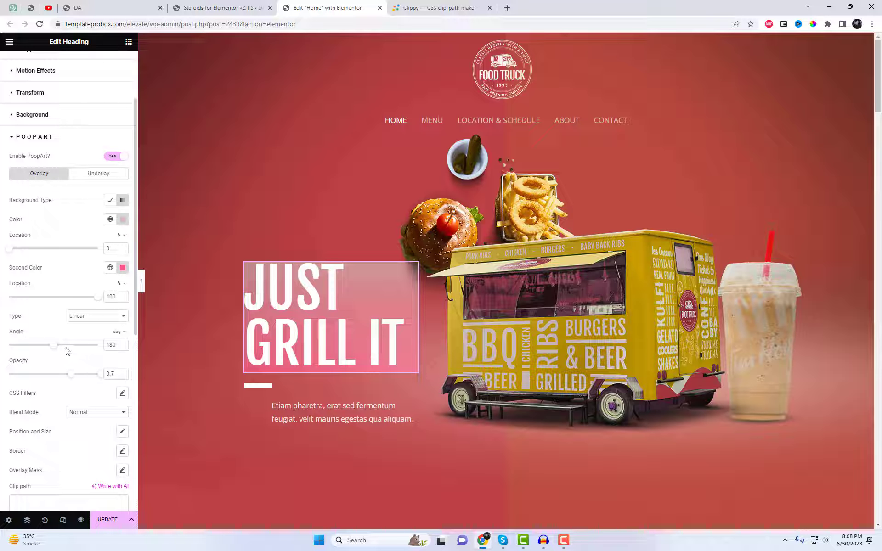
left_click_drag(56, 346, 53, 350)
left_click(122, 268)
mouse_move(129, 335)
left_mouse_down()
mouse_move(144, 346)
mouse_move(168, 311)
left_mouse_up()
left_click(77, 274)
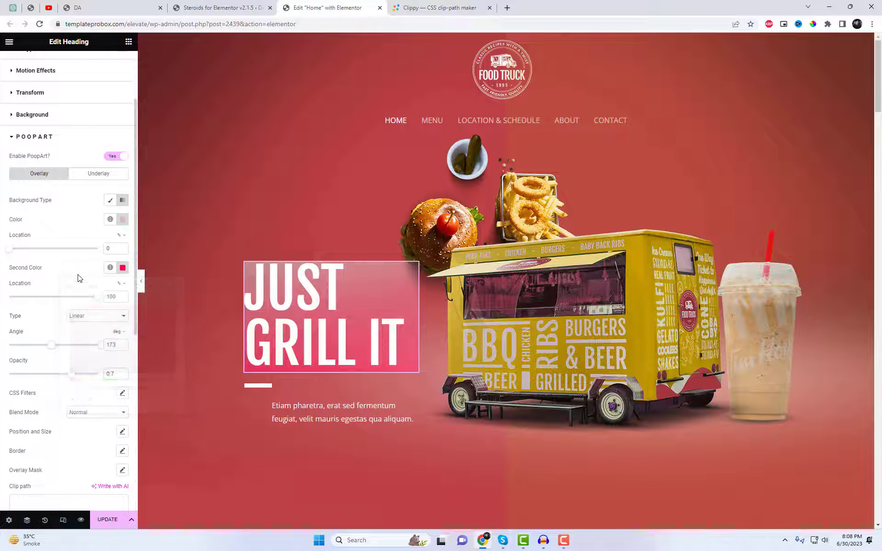
Offset the heading's overlay by -51% from the top and -21% from the left, and update the page
scroll(111, 380, "down", 2)
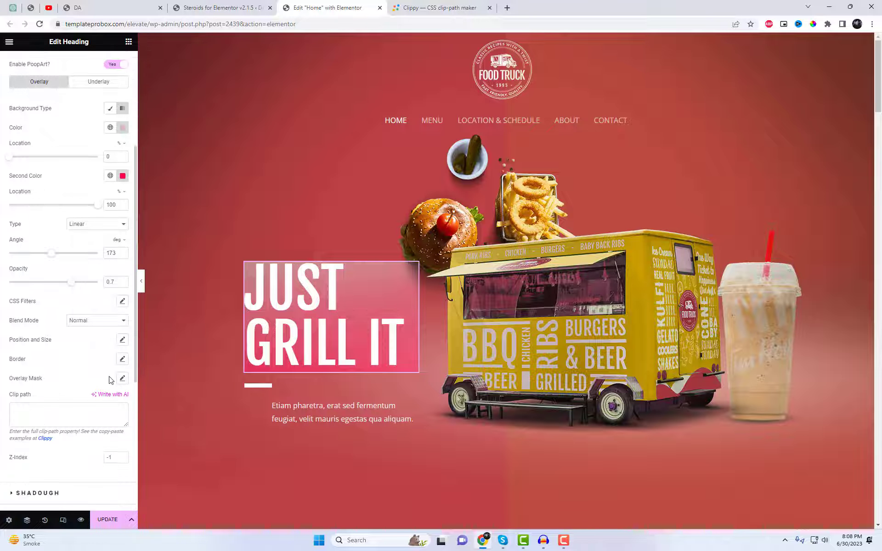
left_click(122, 339)
scroll(112, 376, "down", 1)
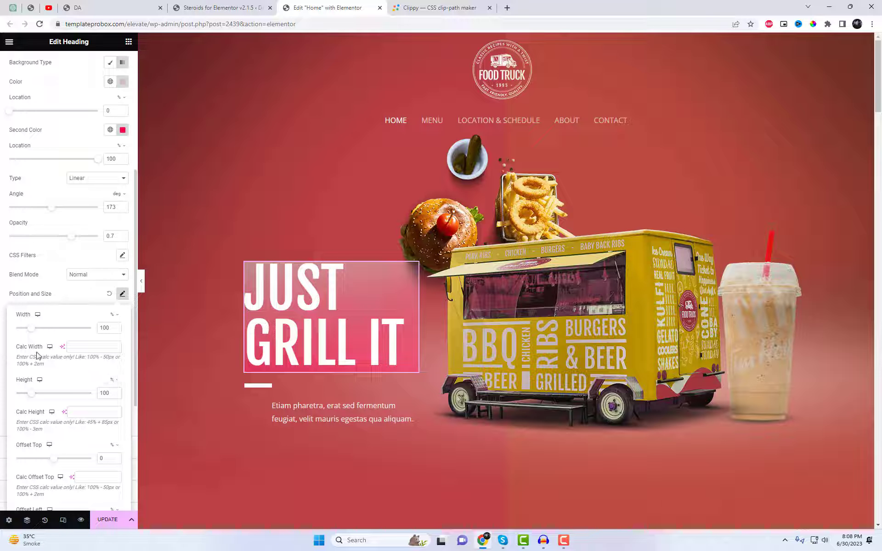
scroll(38, 397, "down", 2)
left_click_drag(54, 366, 35, 367)
left_click_drag(54, 432, 46, 432)
left_click(122, 202)
left_click(108, 521)
Give the heading's underlay a gradient background with the global Theme Color 5 as its first color
scroll(90, 408, "up", 4)
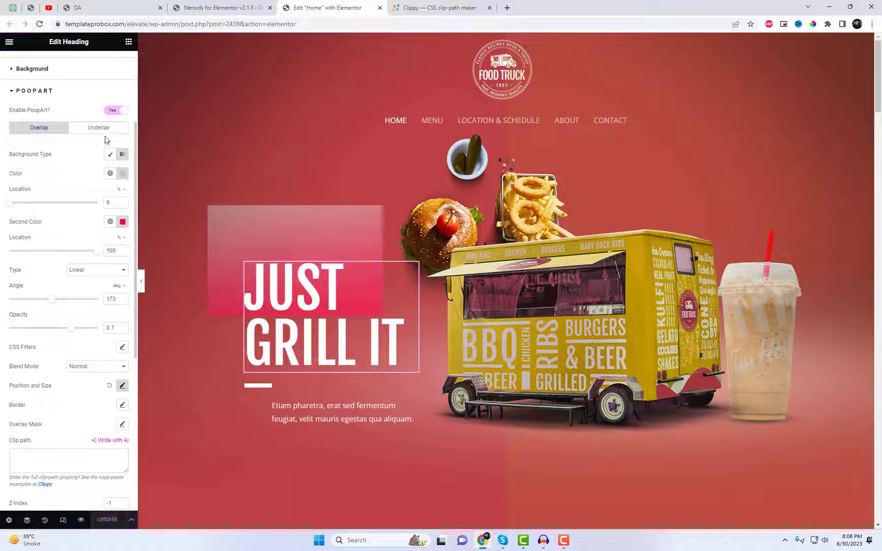
left_click(105, 130)
left_click(110, 210)
scroll(87, 151, "down", 2)
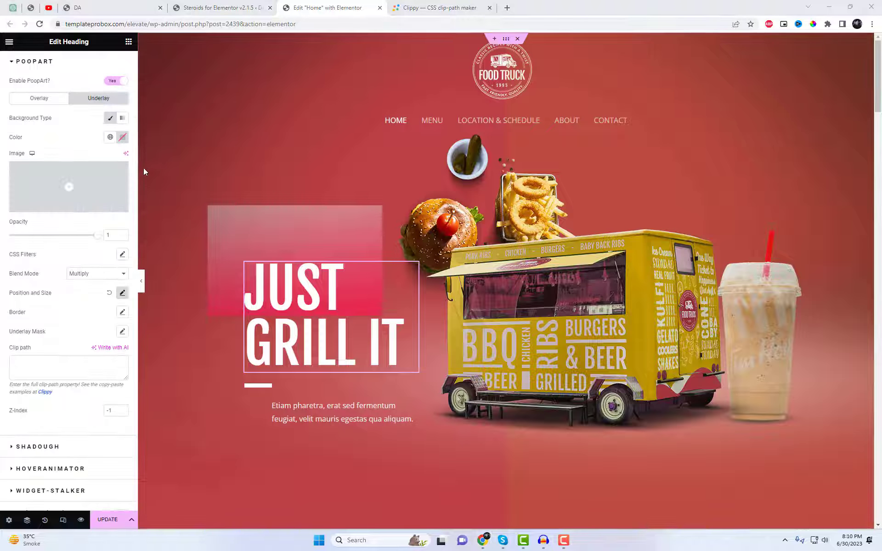
left_click(122, 119)
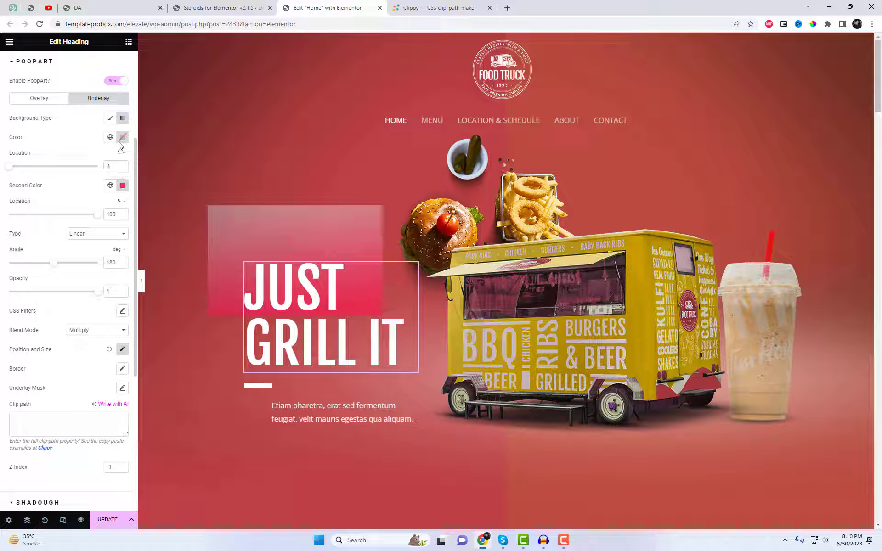
left_click(110, 138)
scroll(91, 230, "down", 3)
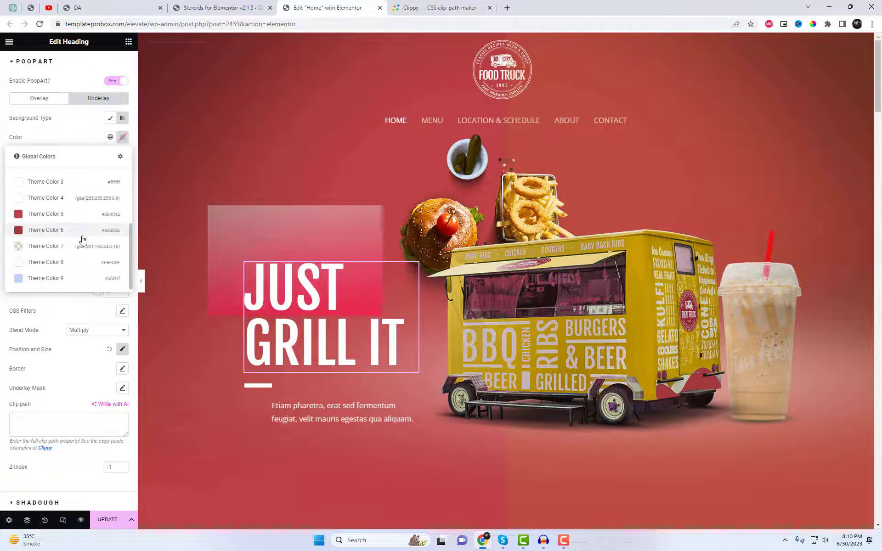
scroll(83, 239, "up", 2)
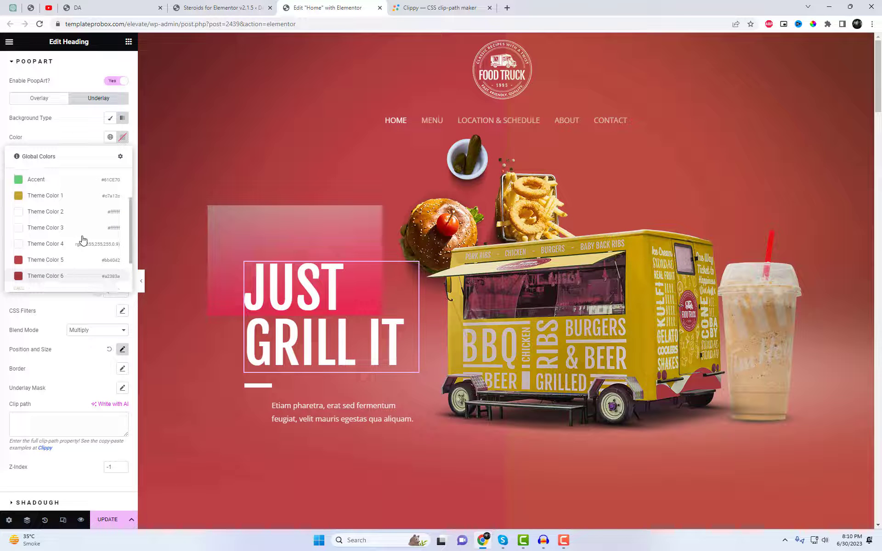
left_click(65, 259)
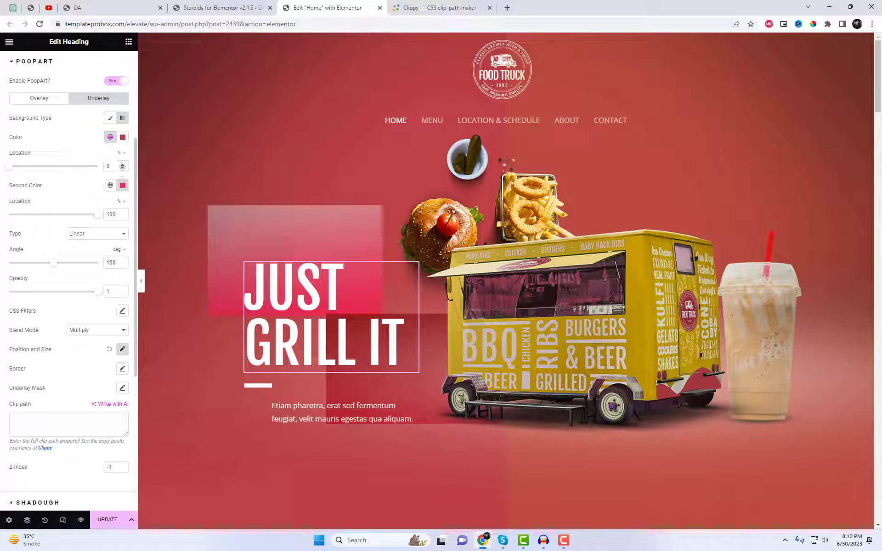
Set the underlay gradient's second color to Theme Color 6 and darken it to a very dark maroon
left_click(111, 186)
scroll(92, 239, "down", 3)
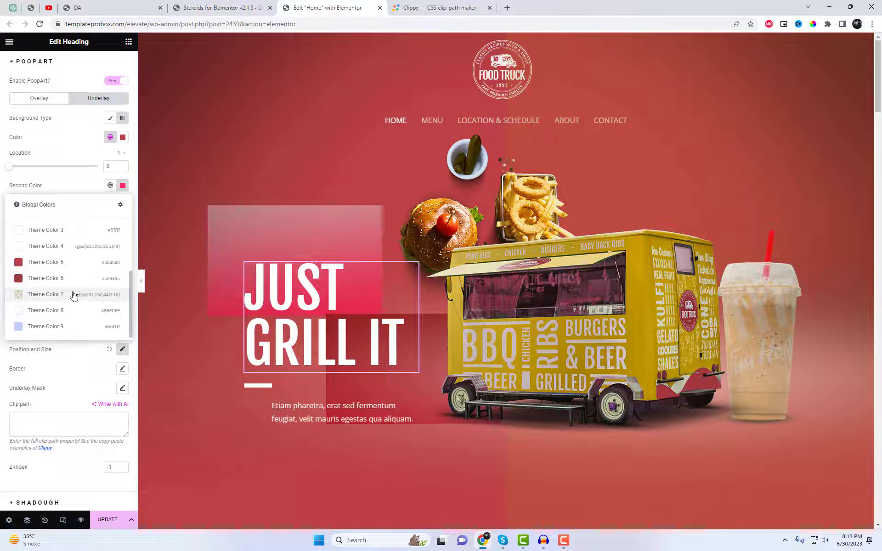
left_click(74, 287)
left_click(123, 185)
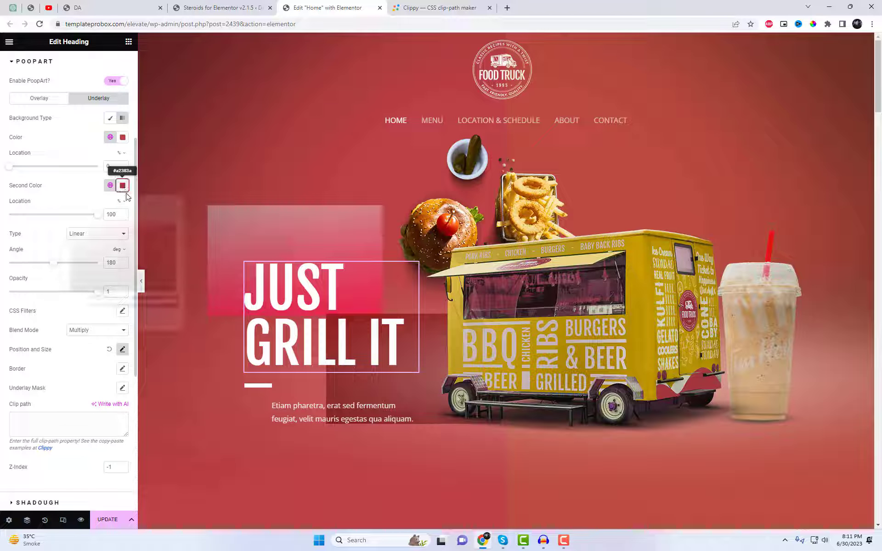
left_click(130, 247)
left_click_drag(137, 254, 153, 270)
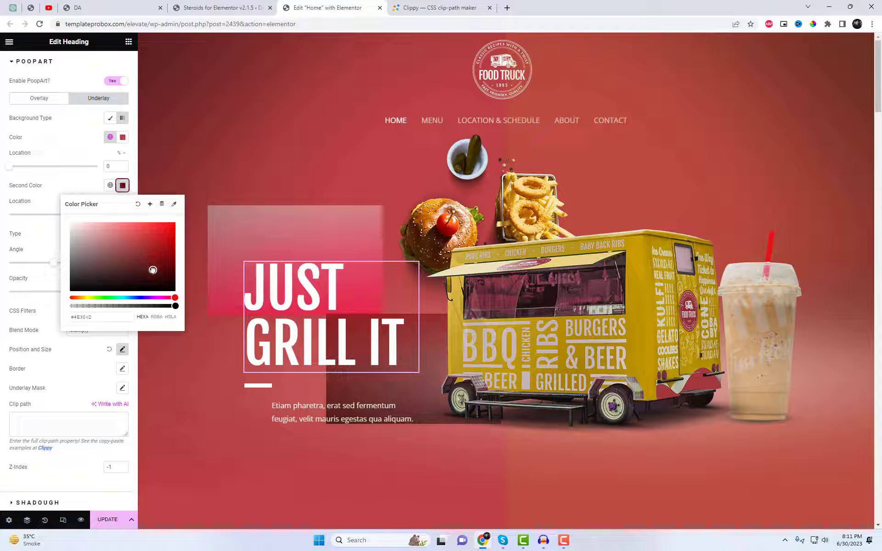
left_click(84, 363)
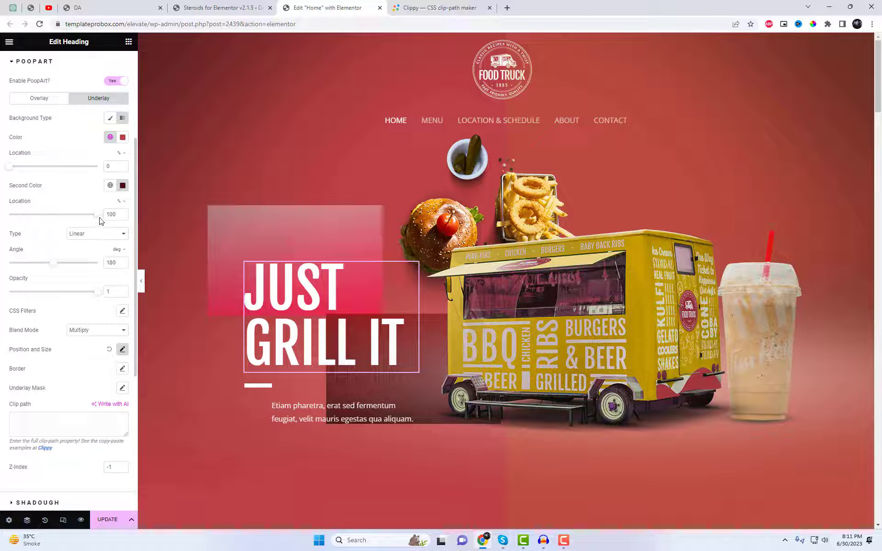
mouse_move(97, 214)
left_mouse_down()
mouse_move(90, 216)
mouse_move(102, 219)
left_mouse_up()
Set the top offset of the heading's underlay to 49%
scroll(123, 354, "down", 1)
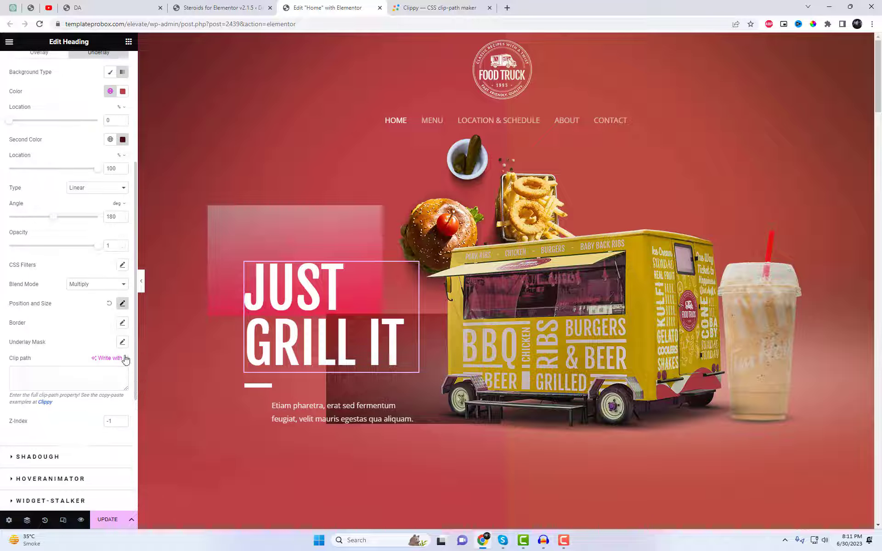
left_click(123, 304)
scroll(108, 368, "down", 2)
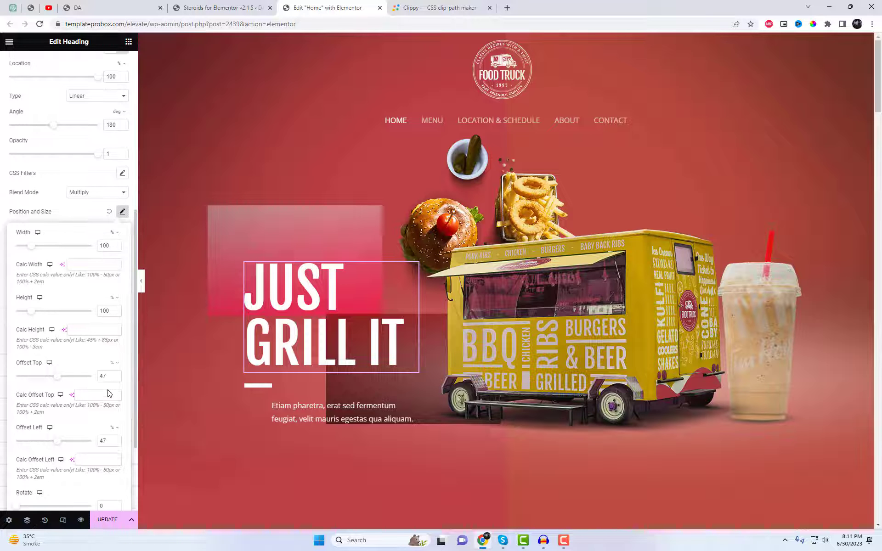
left_click(105, 377)
key("Down")
key("Down")
key("Down")
key("Up")
key("Up")
key("Up")
key("Up")
key("Up")
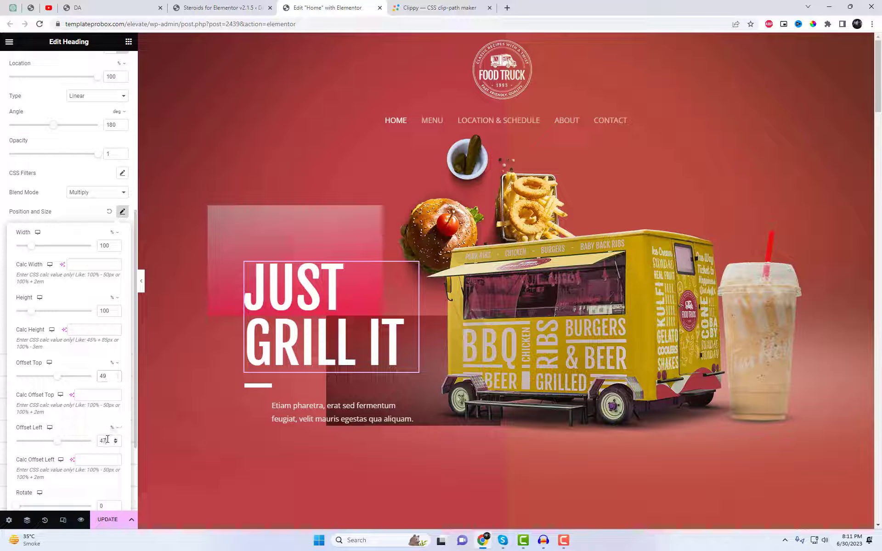
Reduce the left offset of the heading's underlay to 17%
key("Down")
key("Down")
key("Down")
key("Down")
key("Down")
key("Down")
key("Down")
key("Down")
key("Down")
key("Down")
key("Down")
key("Down")
key("Down")
key("Down")
key("Down")
key("Down")
key("Down")
key("Down")
key("Down")
key("Down")
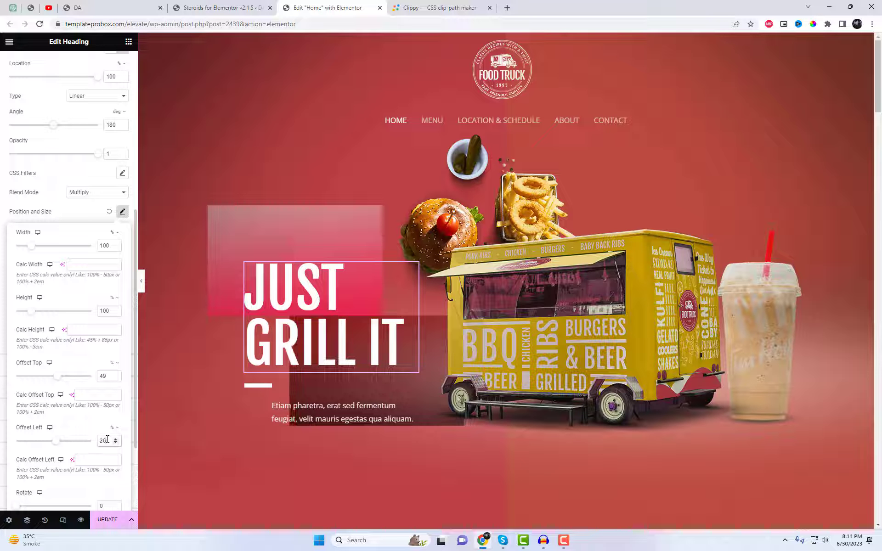
key("Down")
key("Down")
key("Down")
key("Down")
key("Down")
key("Down")
key("Down")
key("Down")
key("Down")
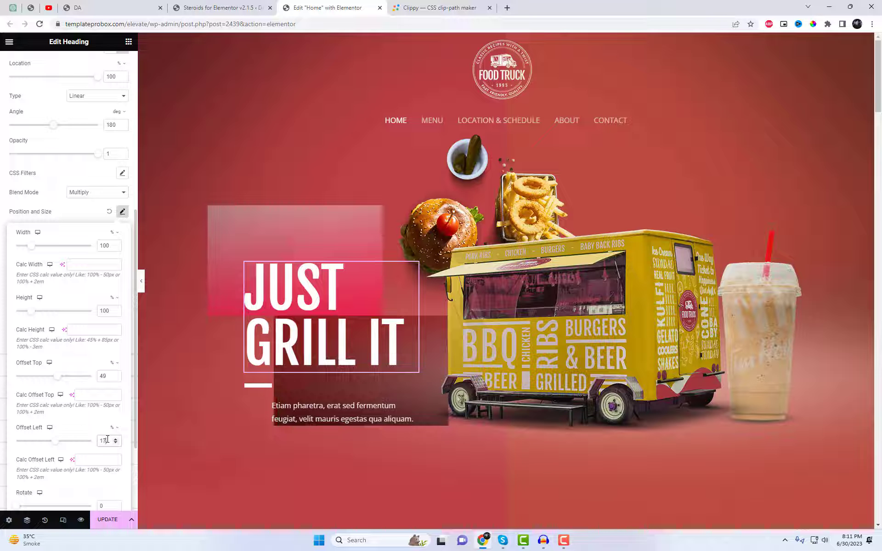
key("Down")
Reduce the height of the heading's underlay to 79%
key("Down")
key("Up")
key("Up")
key("Up")
key("Up")
left_click(107, 313)
key("Down")
key("Down")
key("Down")
key("Down")
key("Down")
key("Down")
key("Down")
key("Down")
key("Down")
key("Down")
key("Down")
key("Down")
key("Down")
key("Down")
key("Down")
key("Down")
key("Down")
key("Down")
key("Down")
key("Down")
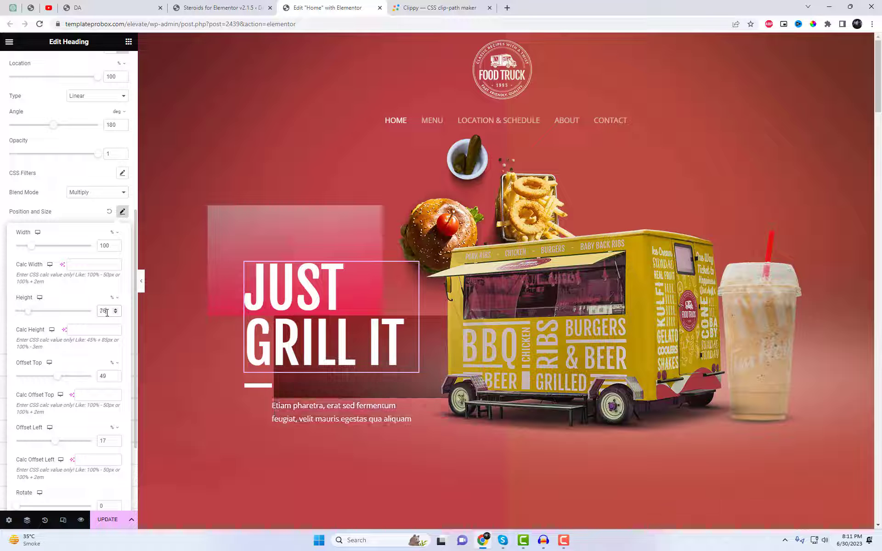
key("Down")
key("Down")
key("Down")
key("Down")
key("Down")
key("Down")
key("Up")
key("Up")
key("Up")
key("Up")
key("Up")
key("Up")
key("Up")
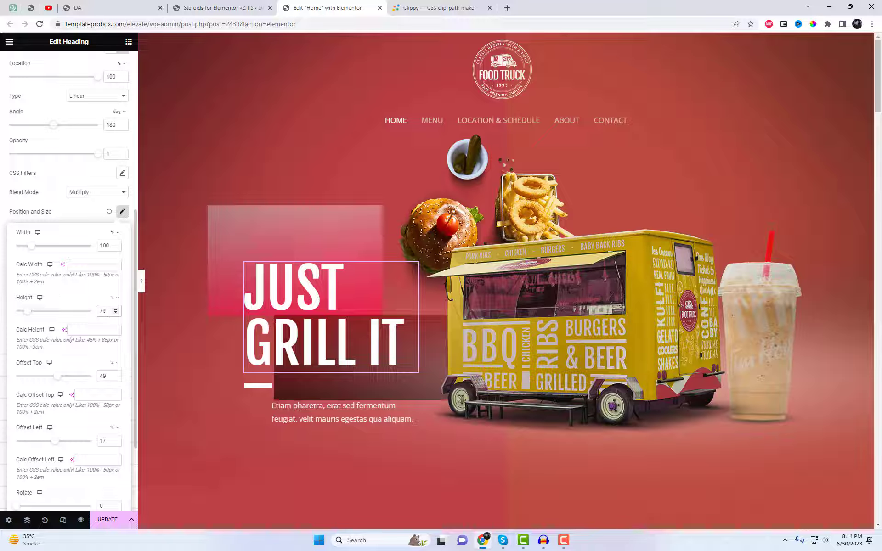
key("Up")
key("Up")
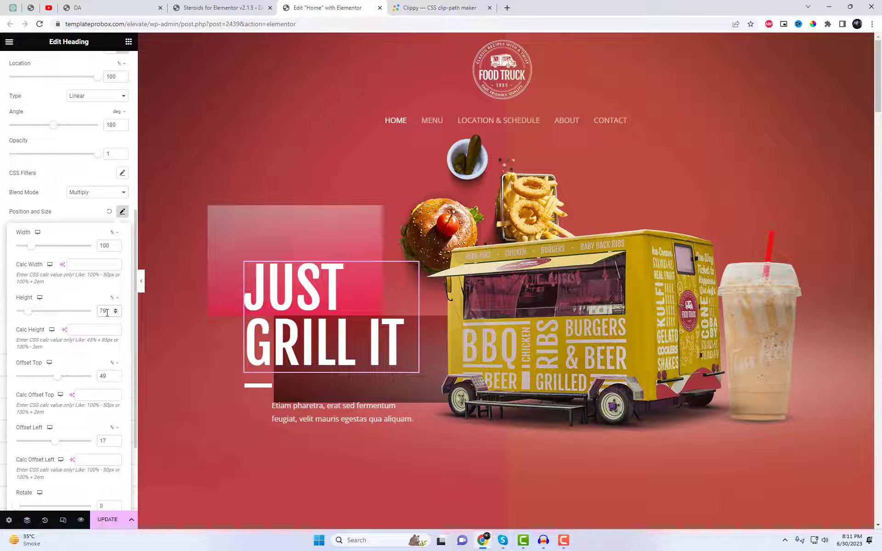
left_click(209, 222)
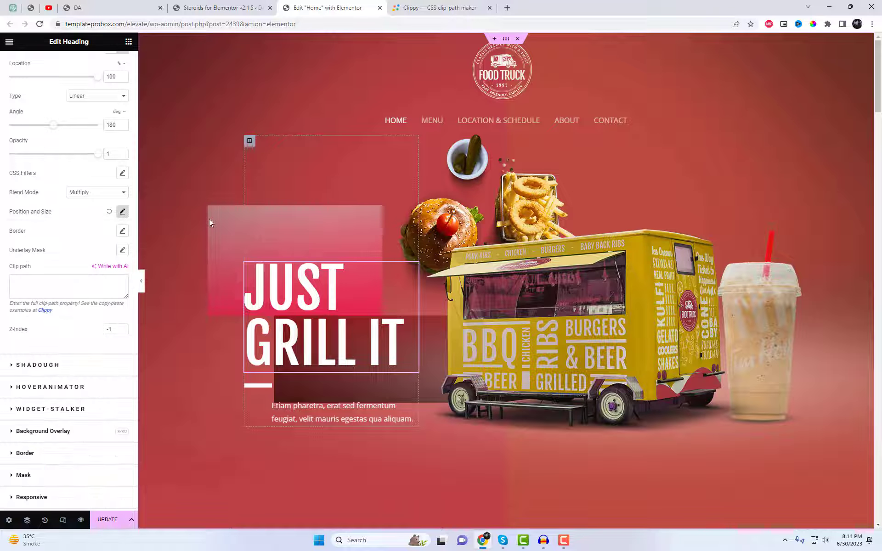
Reduce the height of the heading's overlay to 81% in its position and size settings
scroll(51, 159, "up", 5)
left_click(38, 192)
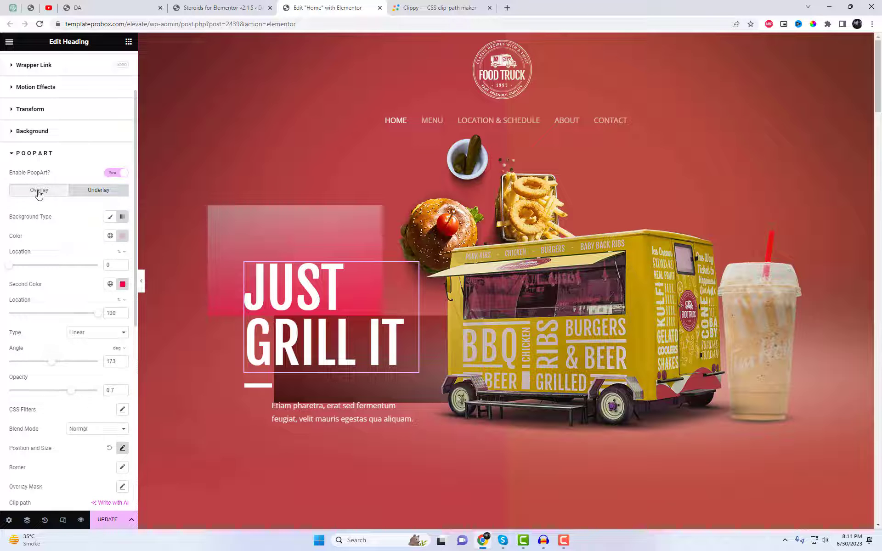
scroll(110, 317, "down", 5)
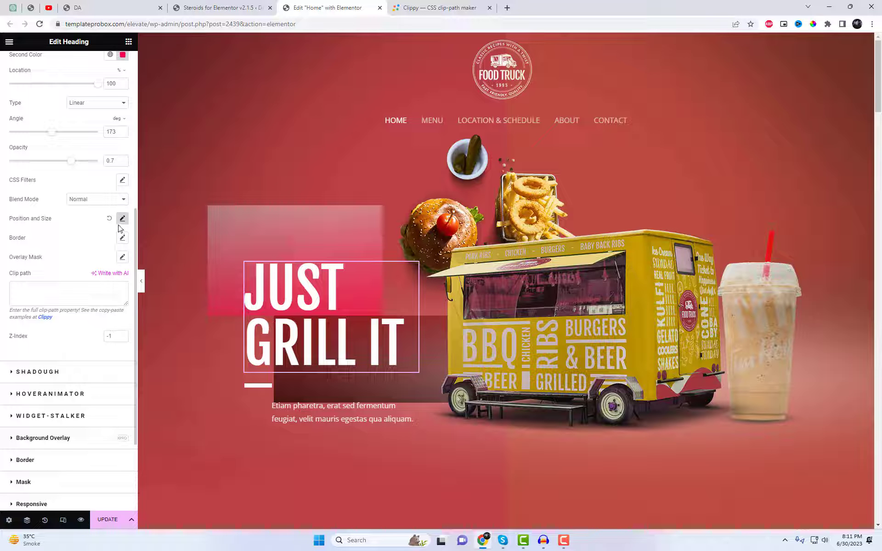
left_click(122, 219)
scroll(91, 316, "down", 1)
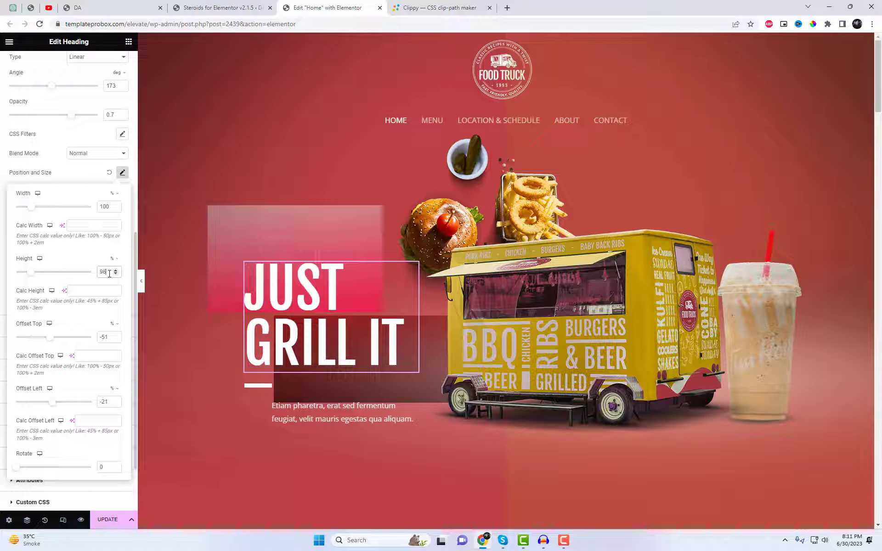
key("Down")
key("Down")
key("Down")
key("Down")
key("Down")
key("Down")
key("Down")
key("Down")
key("Down")
key("Down")
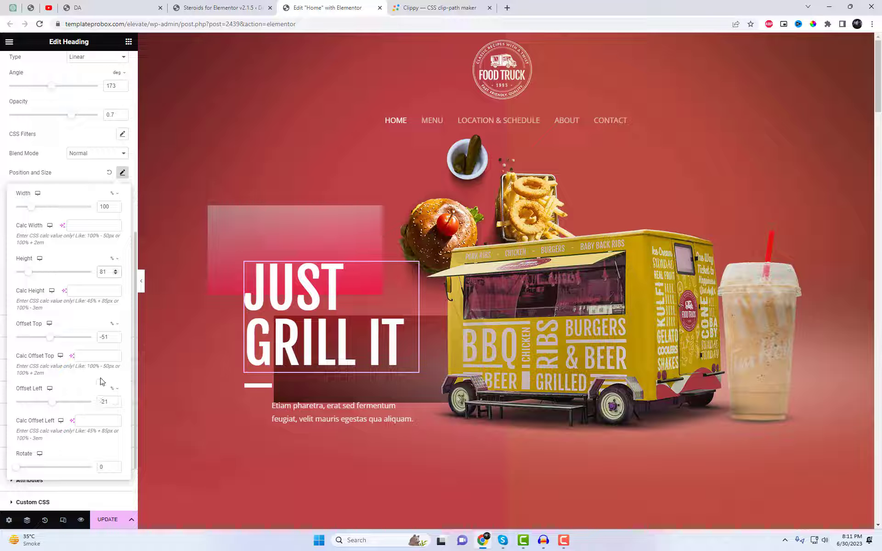
Adjust the overlay's top offset to move it down until its lower edge meets the underlay's upper edge
key("Up")
key("Up")
key("Up")
key("Up")
key("Up")
key("Up")
key("Up")
key("Up")
key("Up")
key("Up")
key("Up")
key("Up")
key("Up")
key("Up")
key("Up")
key("Up")
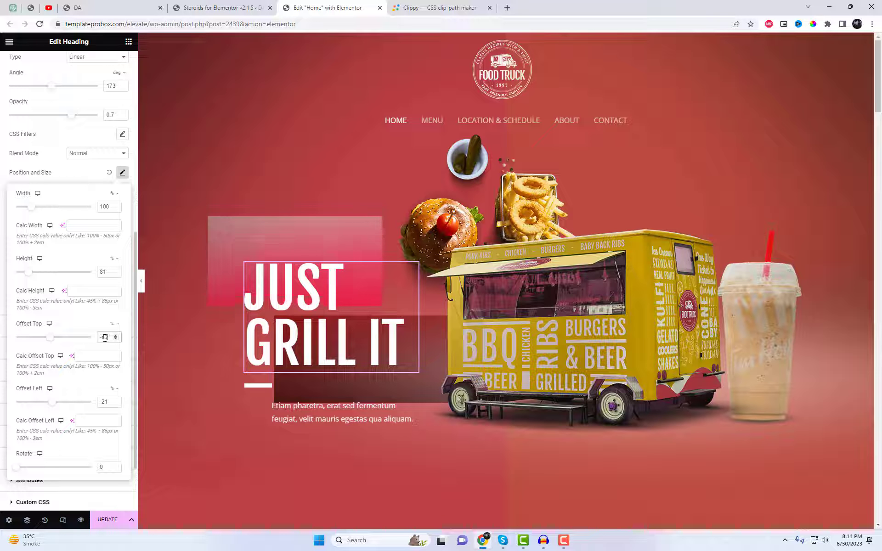
key("Up")
key("Up")
key("Up")
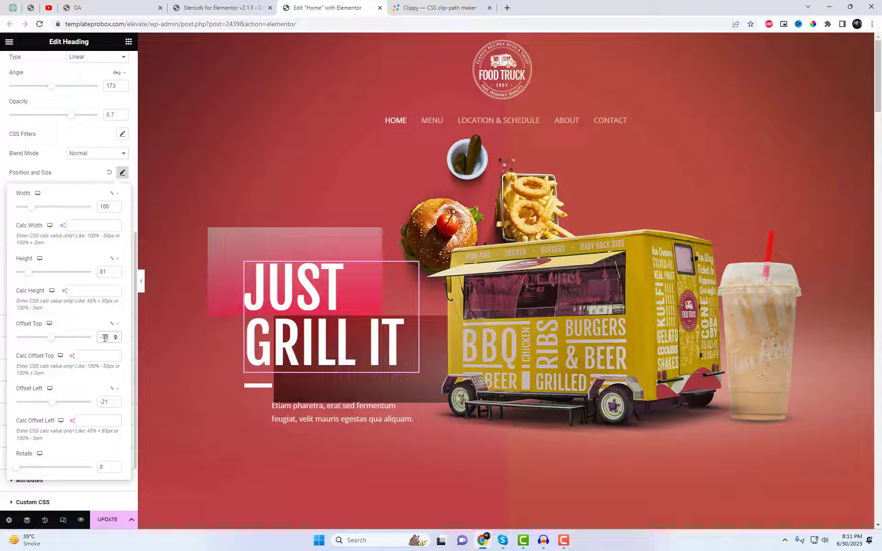
Set the left offset of the heading's underlay to 16% and update the page
scroll(78, 133, "up", 4)
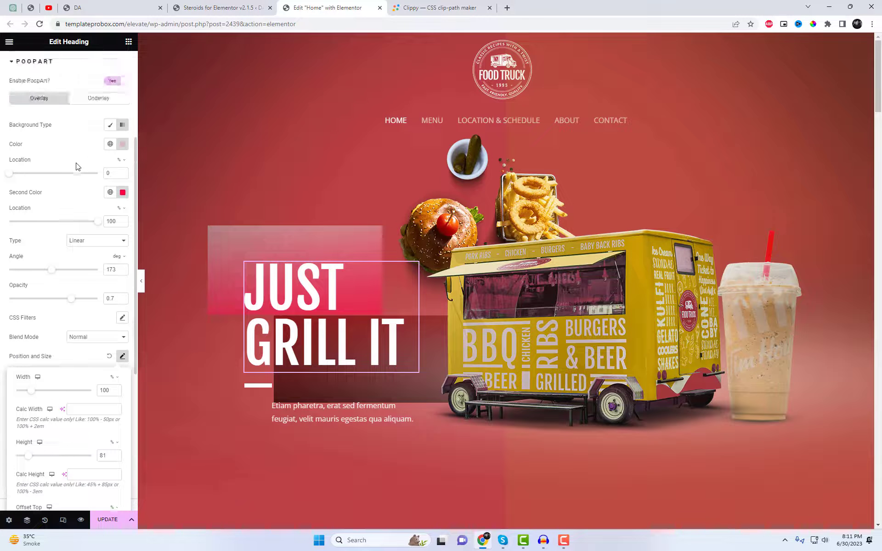
left_click(98, 98)
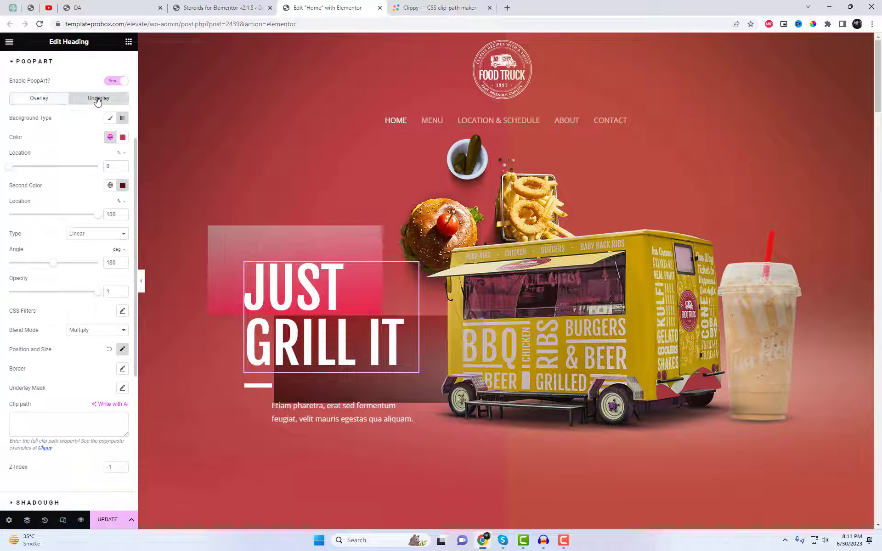
left_click(122, 349)
scroll(108, 391, "down", 4)
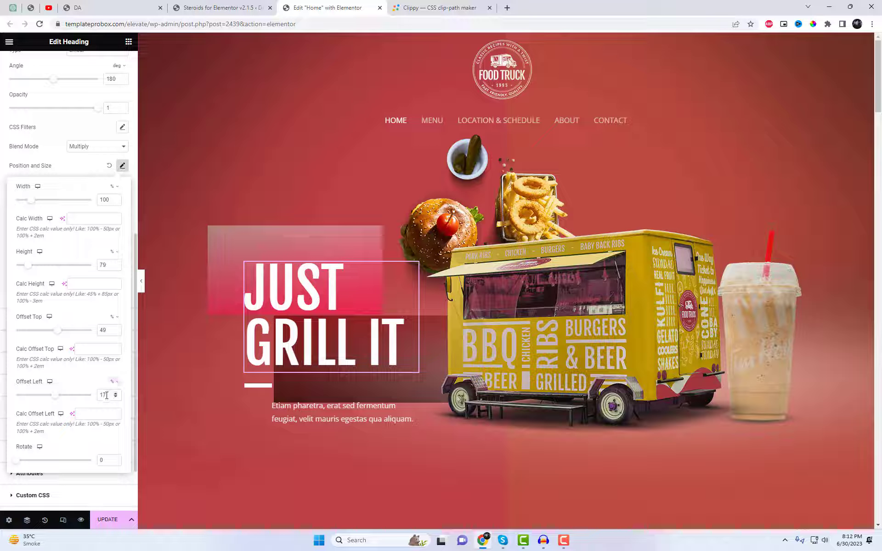
key("Down")
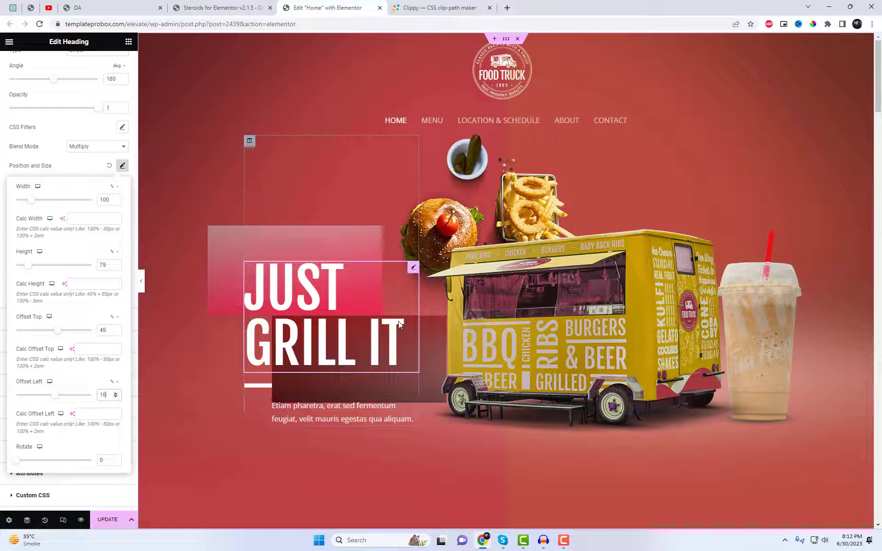
scroll(120, 413, "down", 2)
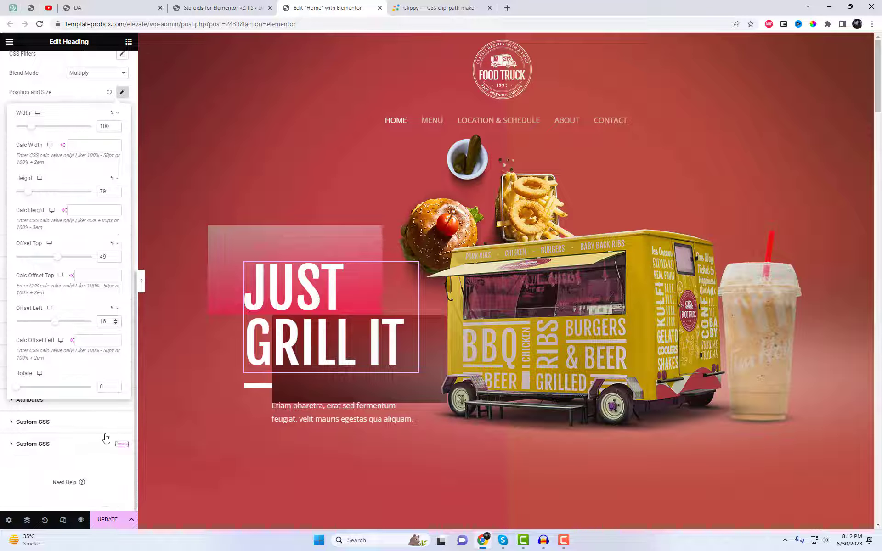
left_click(90, 453)
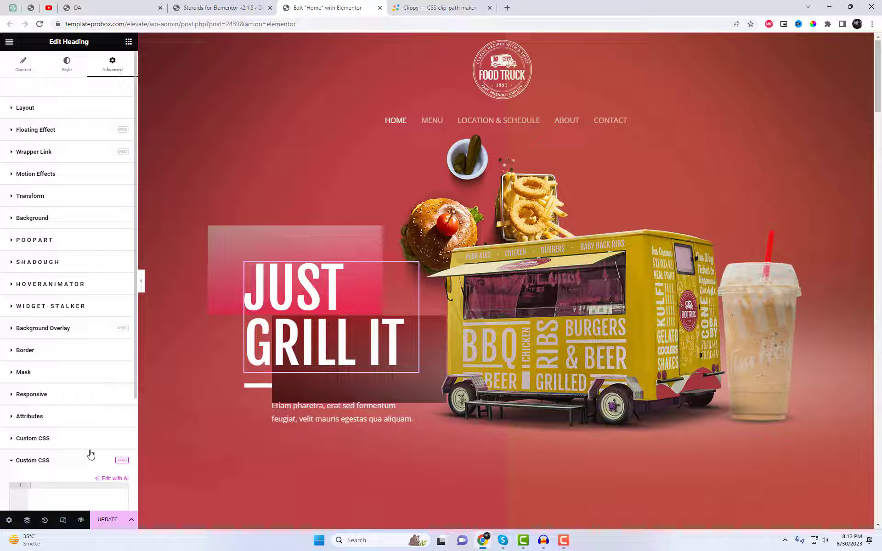
left_click(113, 524)
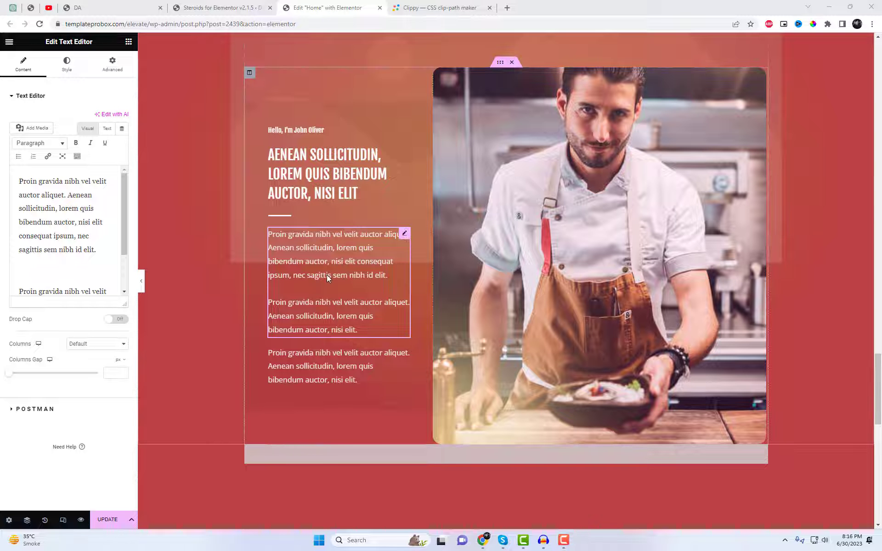
Enable PoopArt on the chef section's first paragraph block and give it a classic overlay with the image truck-0001-free-img.png
left_click(109, 69)
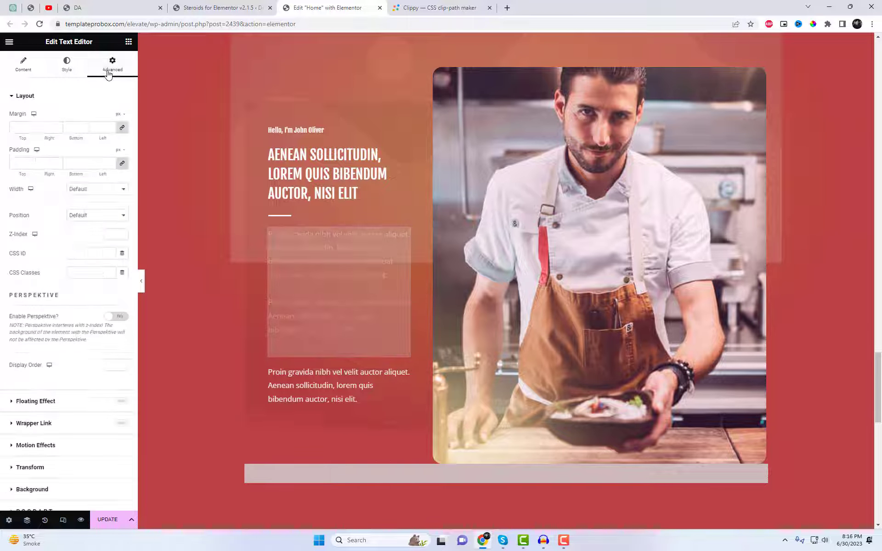
scroll(73, 353, "down", 4)
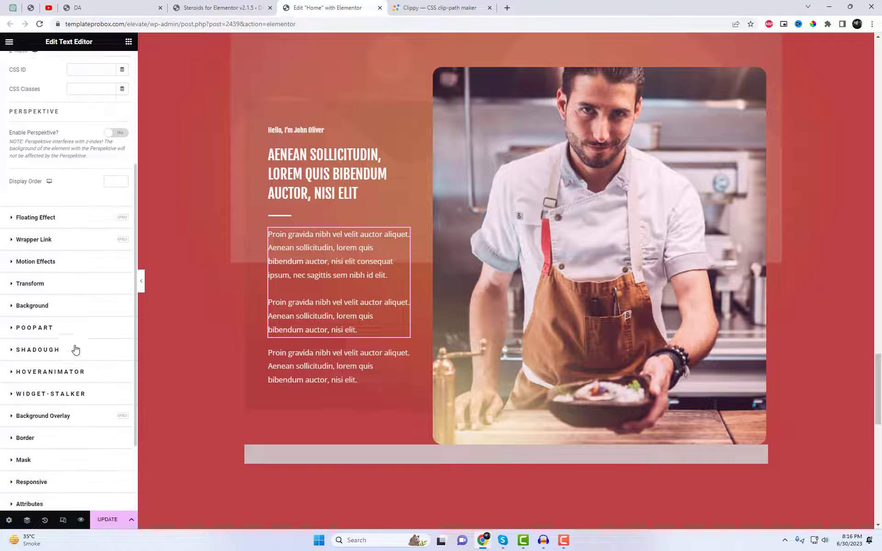
left_click(81, 330)
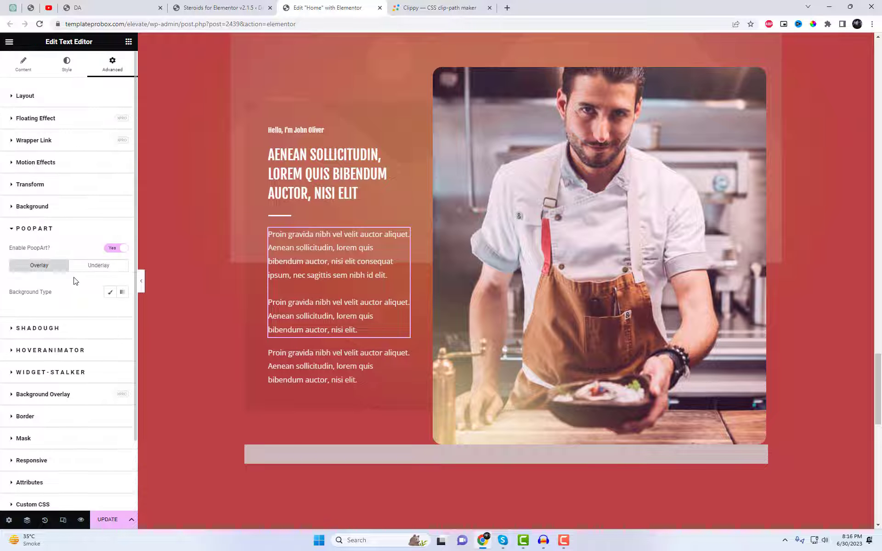
left_click(110, 292)
left_click(73, 365)
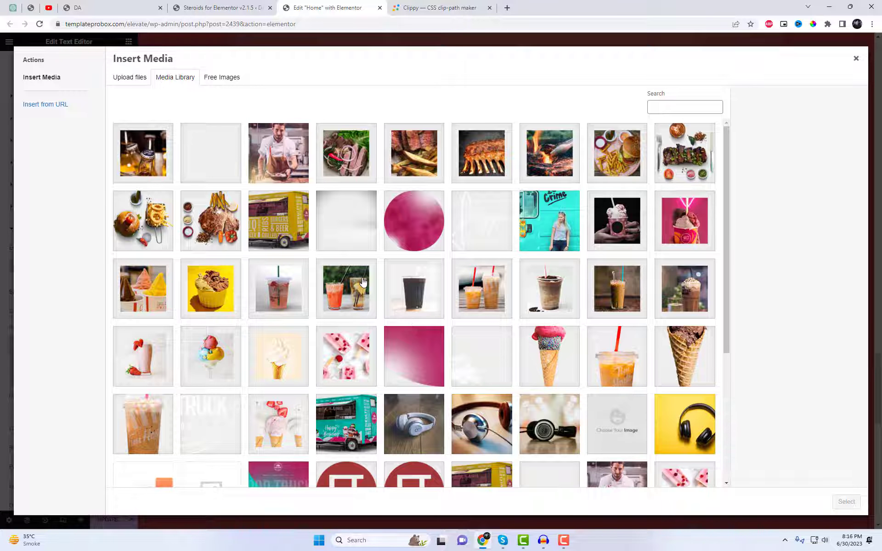
scroll(363, 281, "down", 3)
scroll(401, 306, "up", 2)
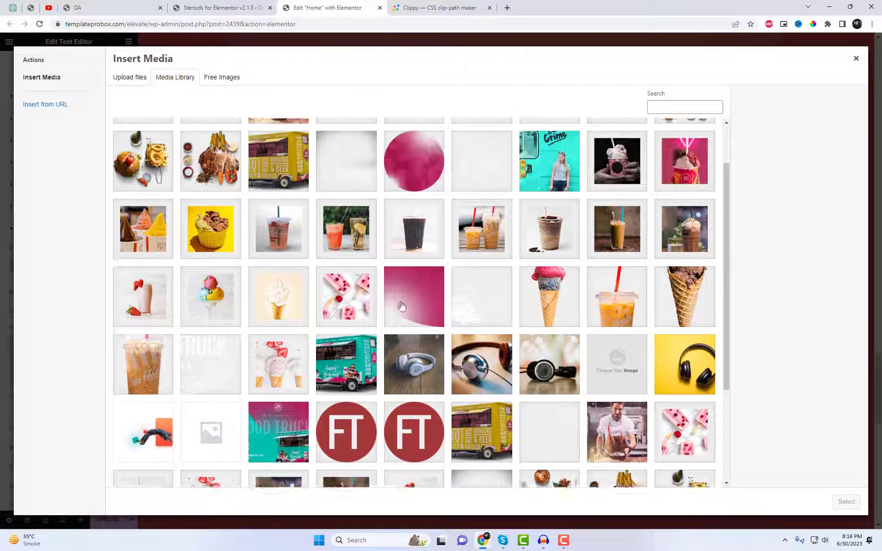
scroll(402, 305, "up", 1)
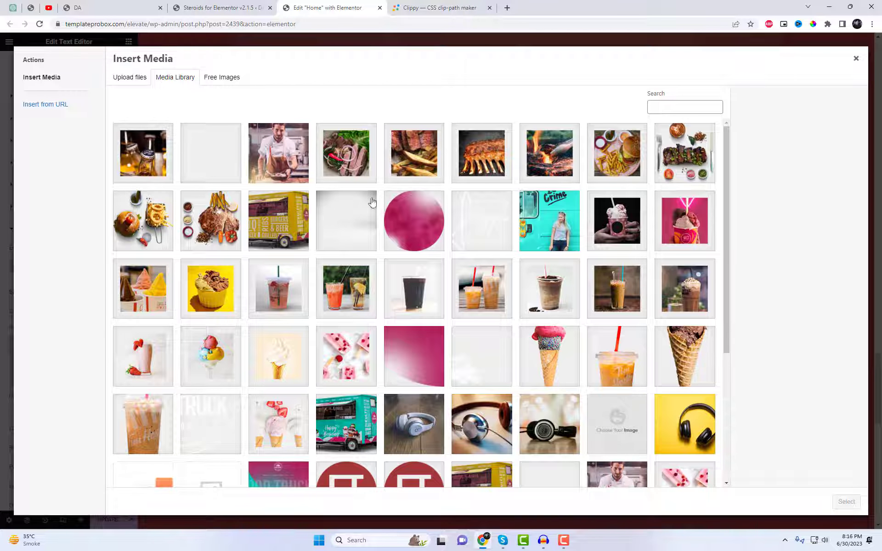
left_click(295, 236)
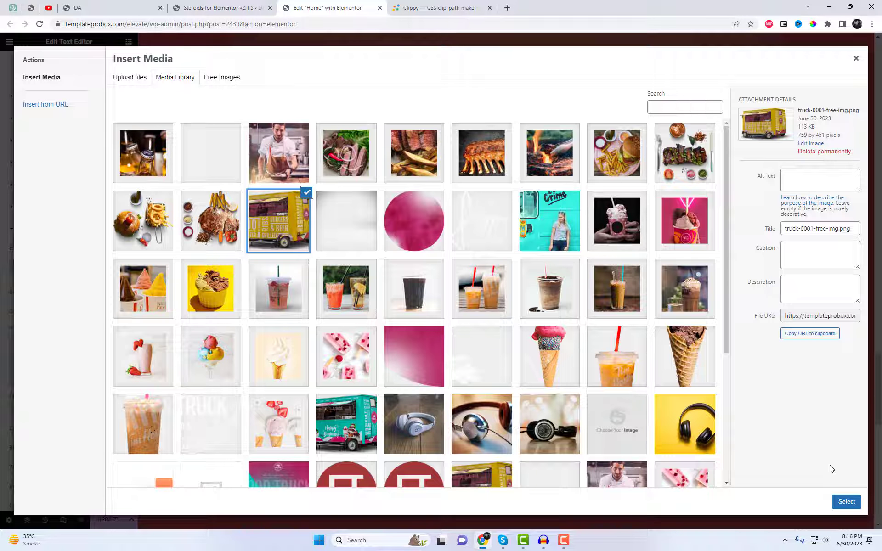
left_click(846, 501)
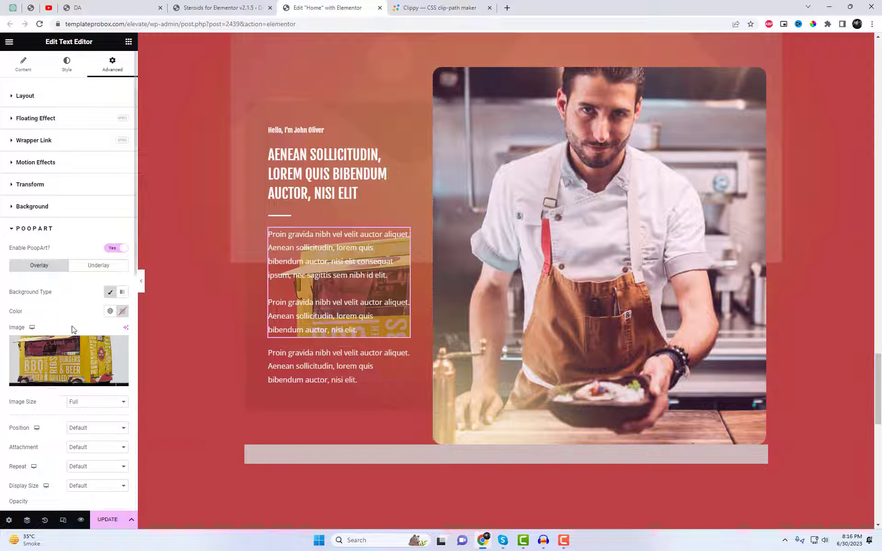
Set the overlay image's size to Medium - 300 x 300 and its position to Center Center
scroll(71, 327, "down", 1)
left_click(88, 356)
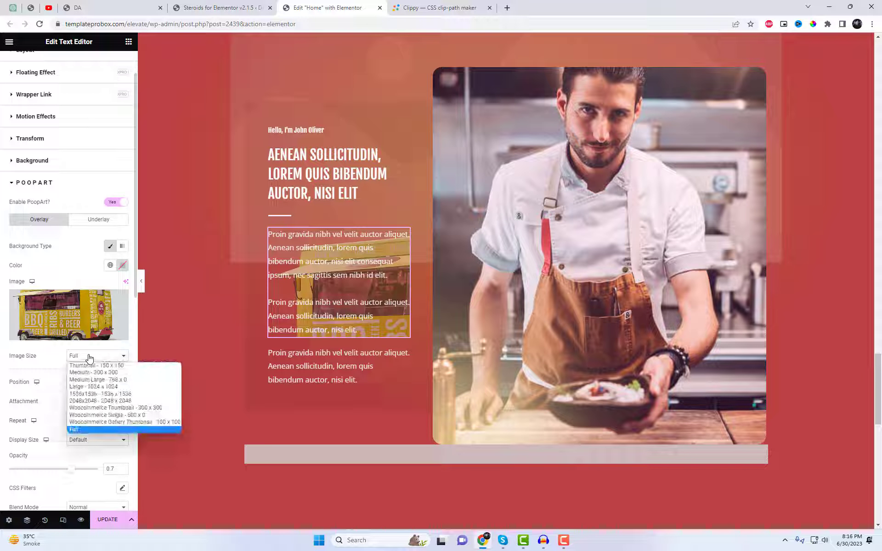
left_click(89, 372)
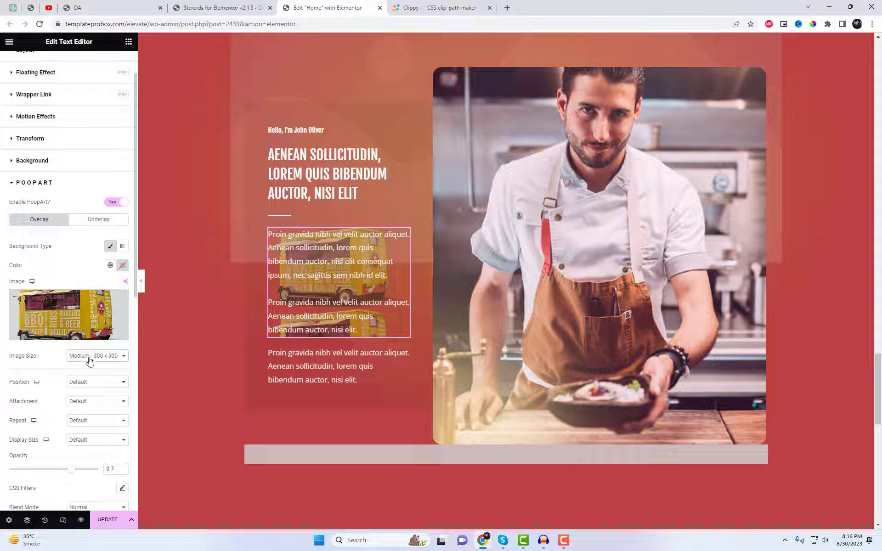
left_click(87, 382)
left_click(91, 397)
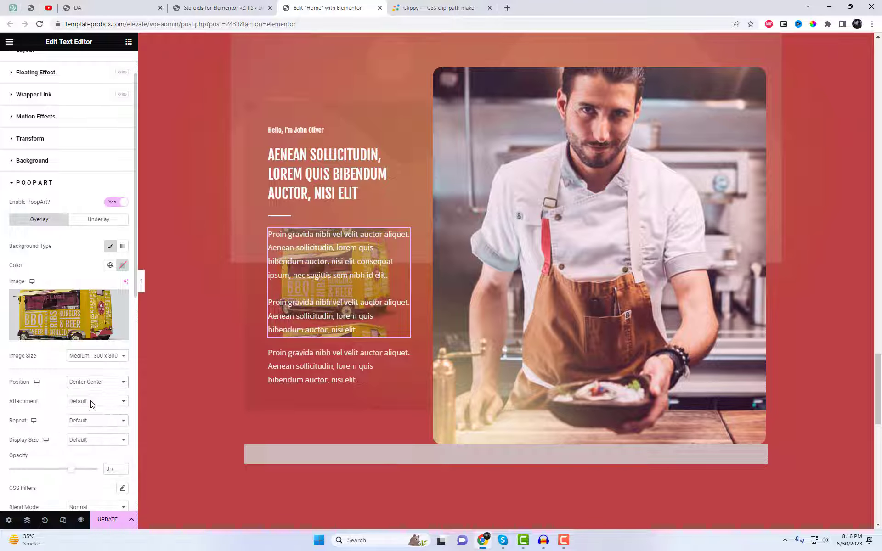
Set the overlay image's attachment to Fixed, its repeat to No-repeat and its display size to Auto
left_click(91, 402)
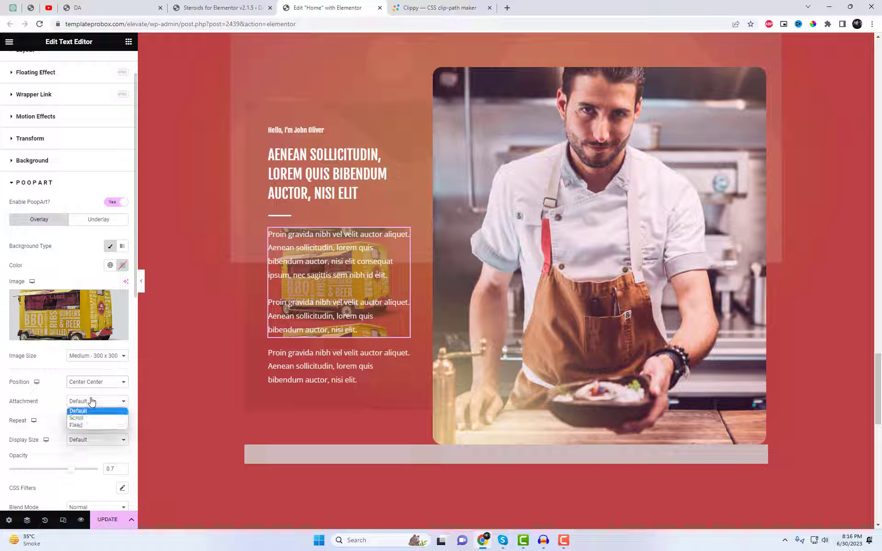
left_click(88, 425)
left_click(91, 437)
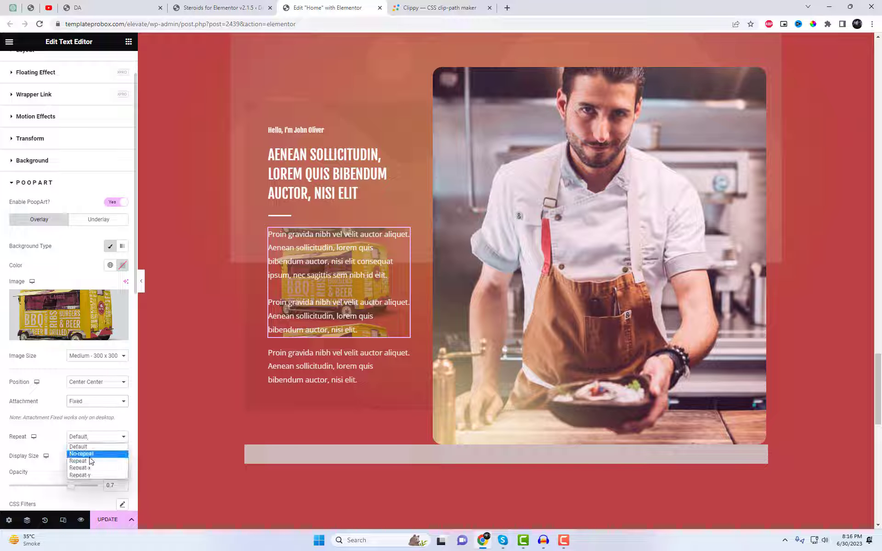
left_click(91, 461)
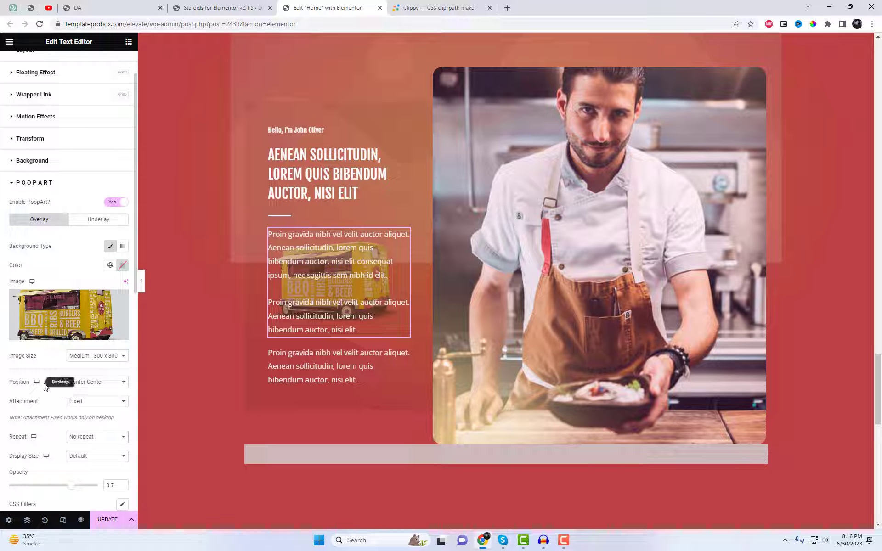
scroll(74, 395, "down", 2)
left_click(95, 365)
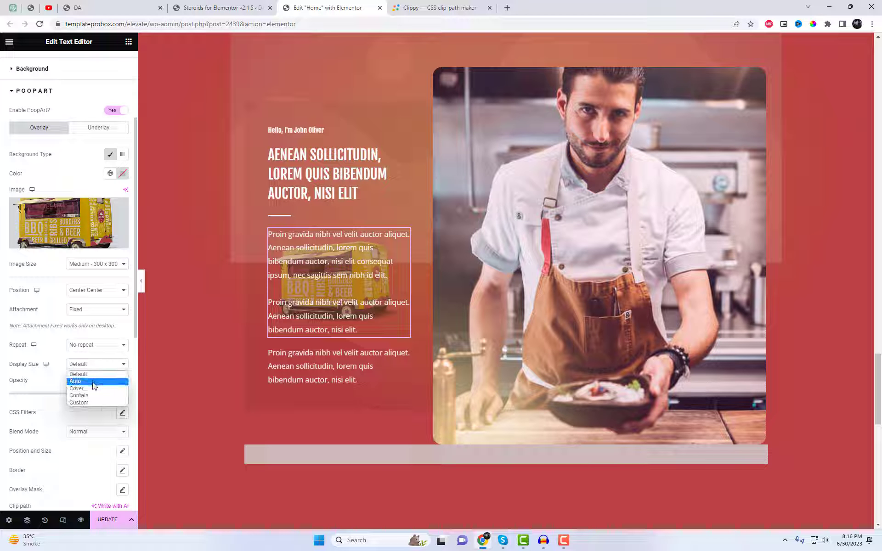
left_click(97, 378)
Try the Multiply, Screen, Overlay and Darken blend modes on the truck overlay
scroll(107, 387, "down", 1)
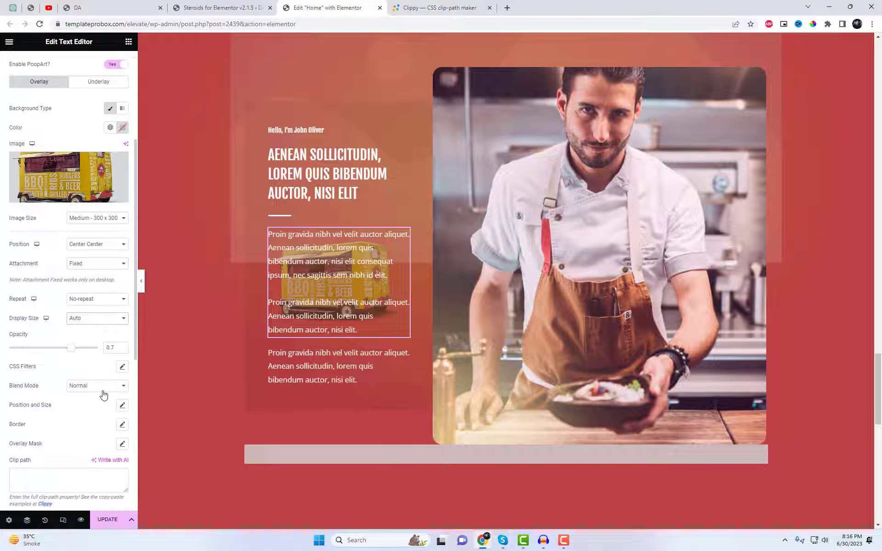
left_click(101, 388)
left_click(98, 405)
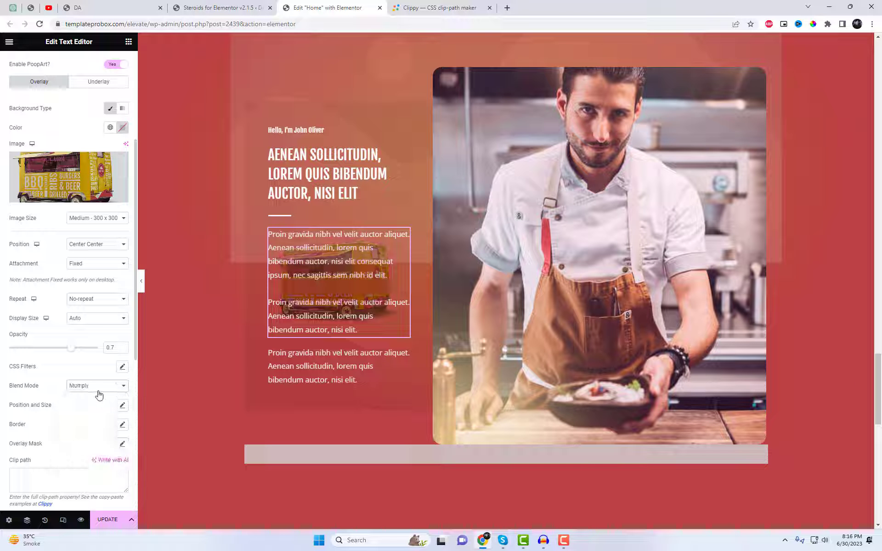
left_click(99, 388)
left_click(94, 402)
left_click(94, 386)
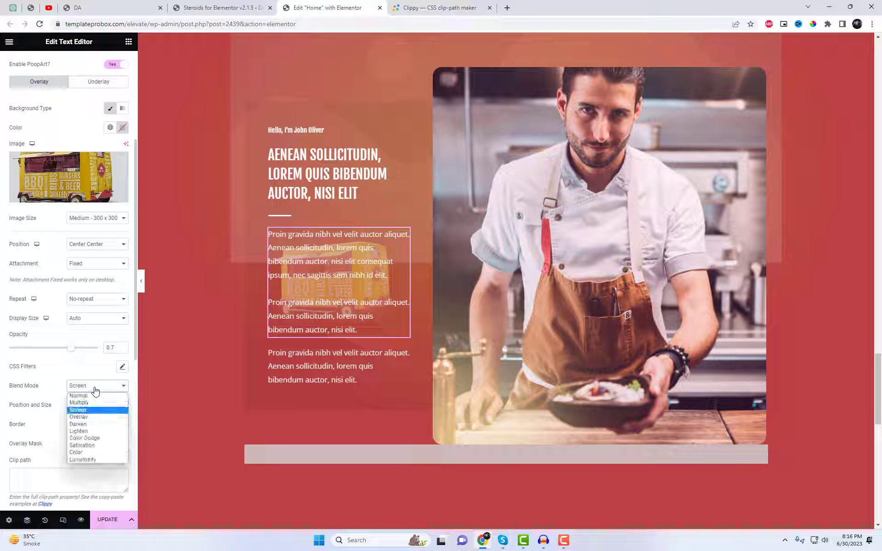
left_click(89, 417)
left_click(100, 394)
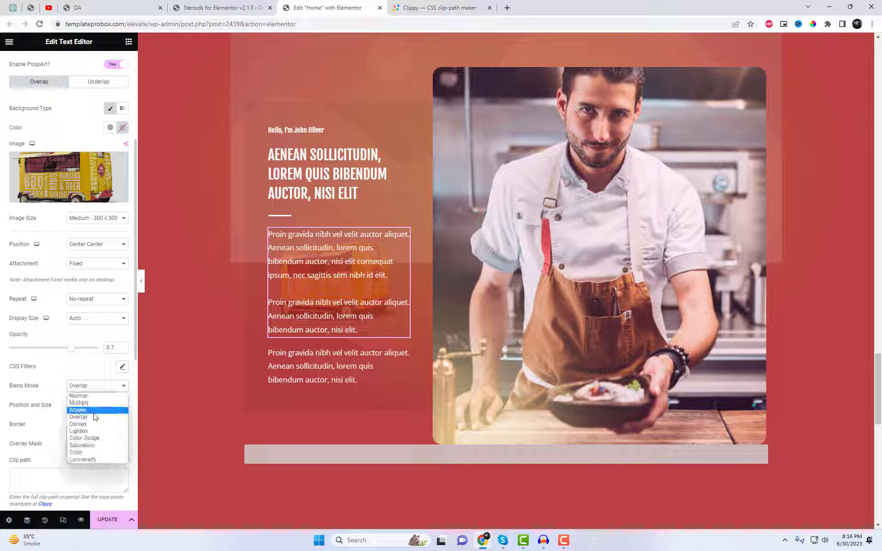
left_click(91, 425)
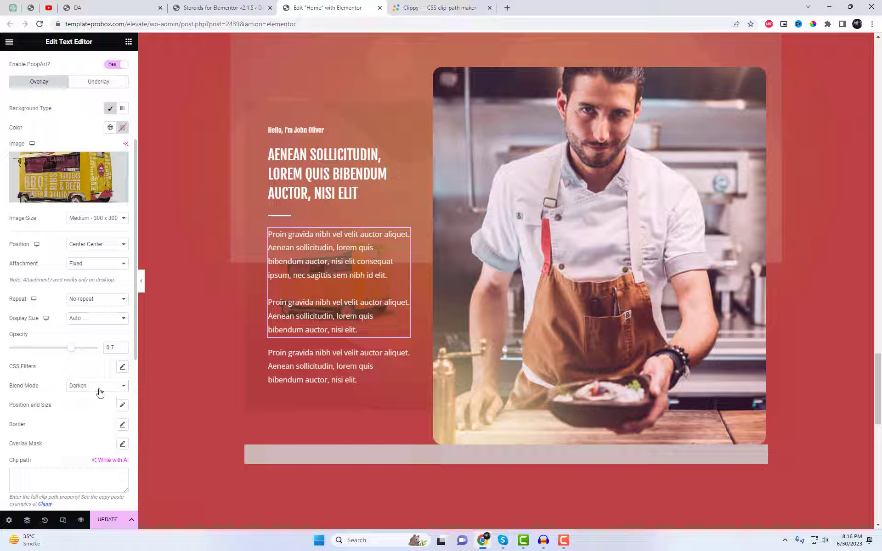
Set the truck overlay's blend mode to Lighten and its opacity to 1
left_click(100, 392)
left_click(90, 434)
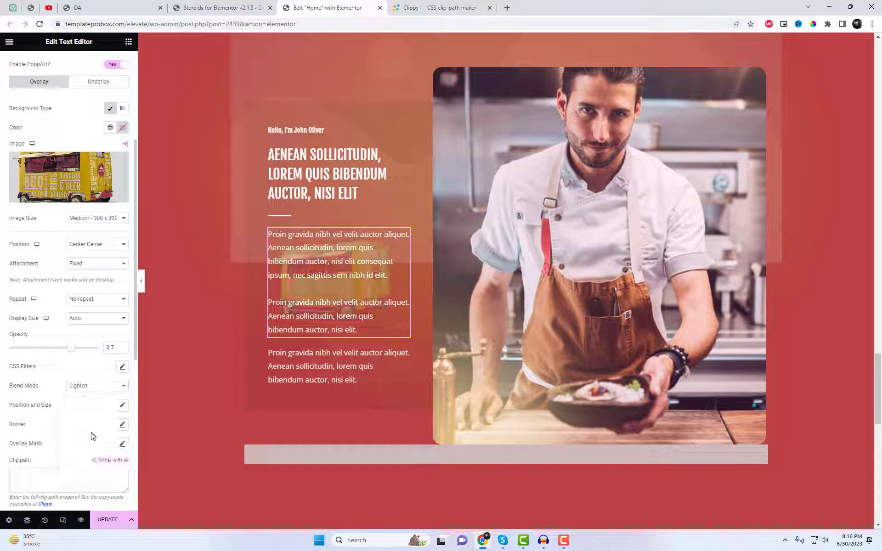
scroll(99, 424, "down", 2)
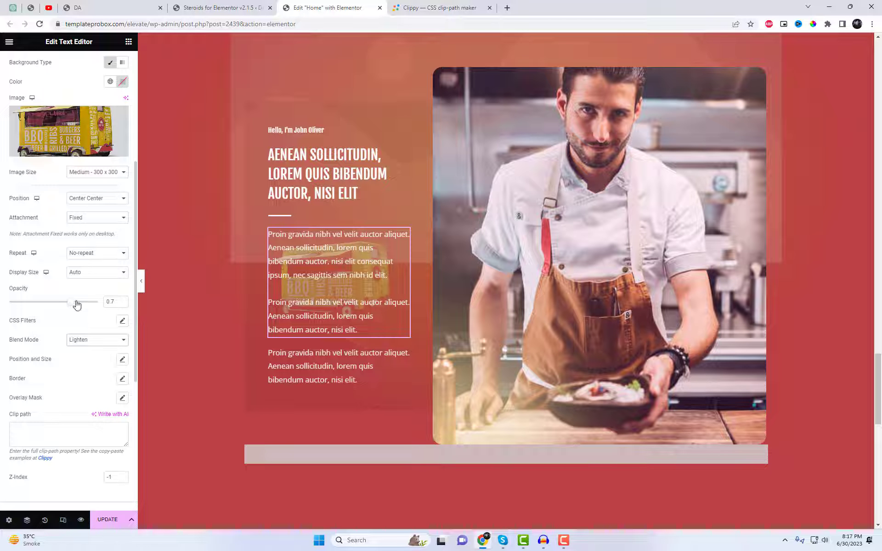
left_click_drag(73, 303, 115, 304)
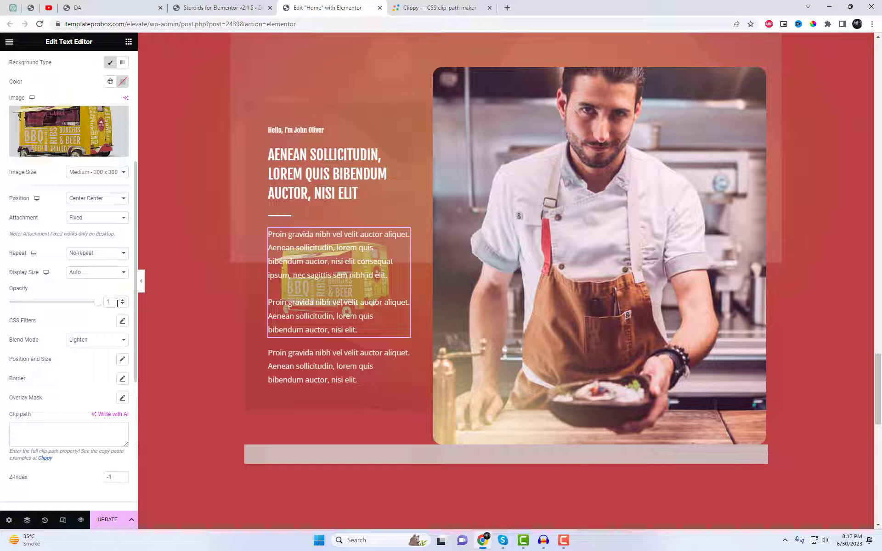
Give the paragraph block a classic PoopArt underlay with the food truck logo image logo-regular-free-img.png
scroll(114, 400, "down", 2)
scroll(115, 404, "up", 3)
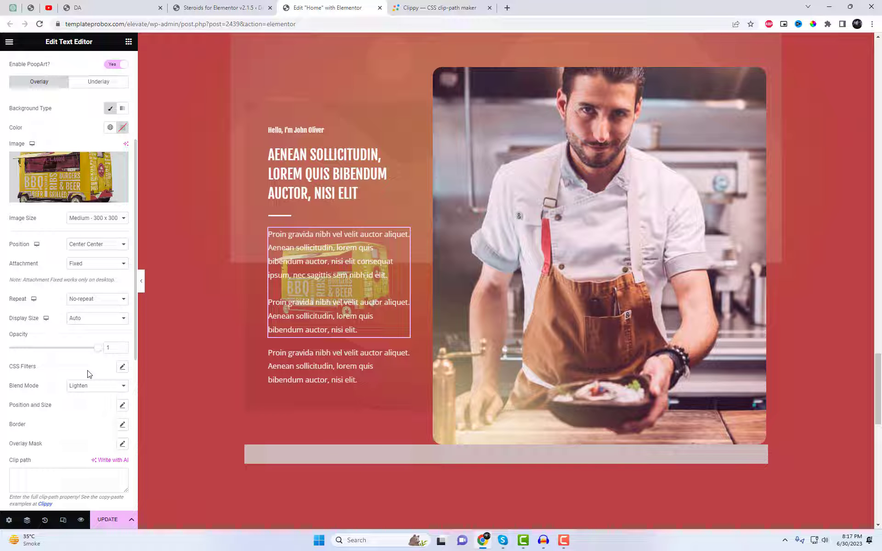
scroll(90, 375, "up", 4)
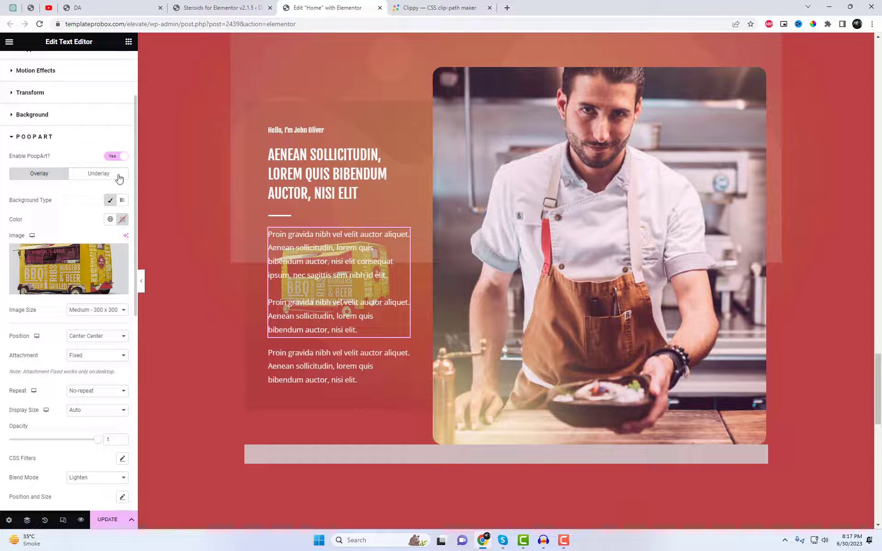
left_click(102, 175)
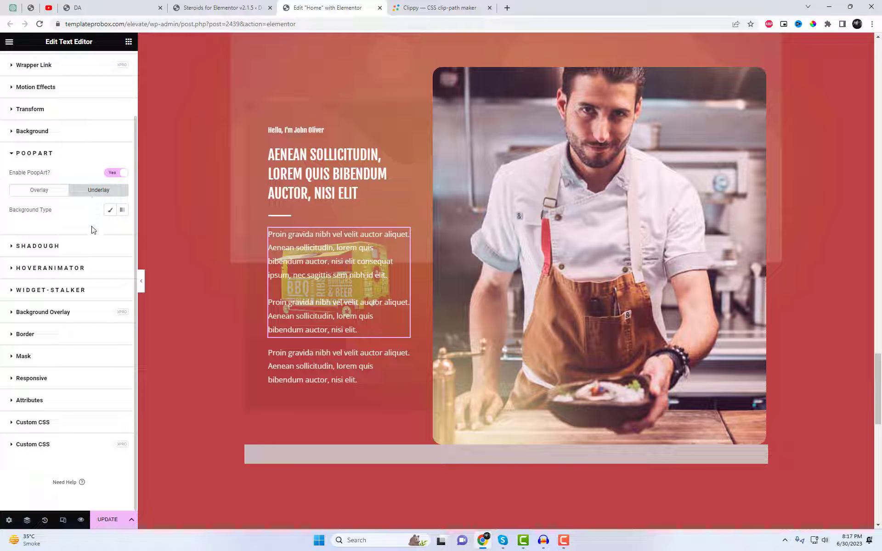
left_click(111, 210)
left_click(109, 273)
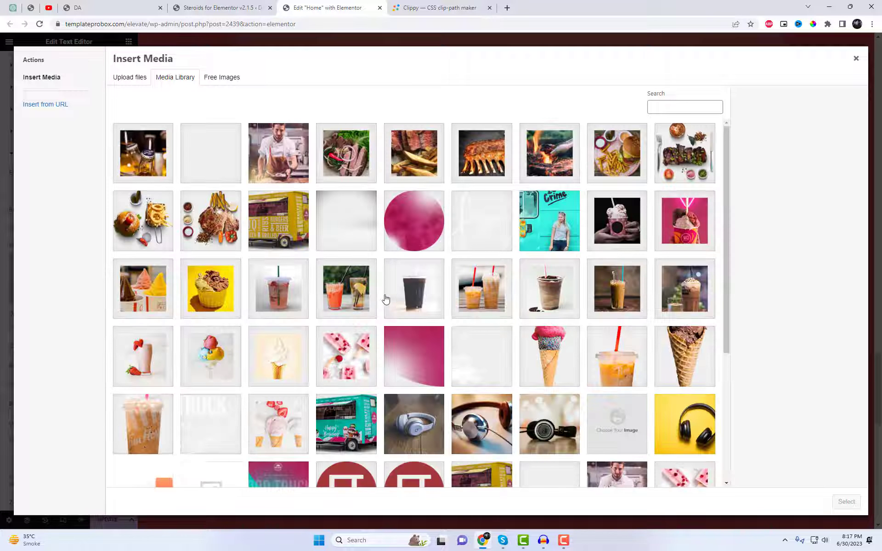
scroll(386, 301, "down", 5)
left_click(229, 445)
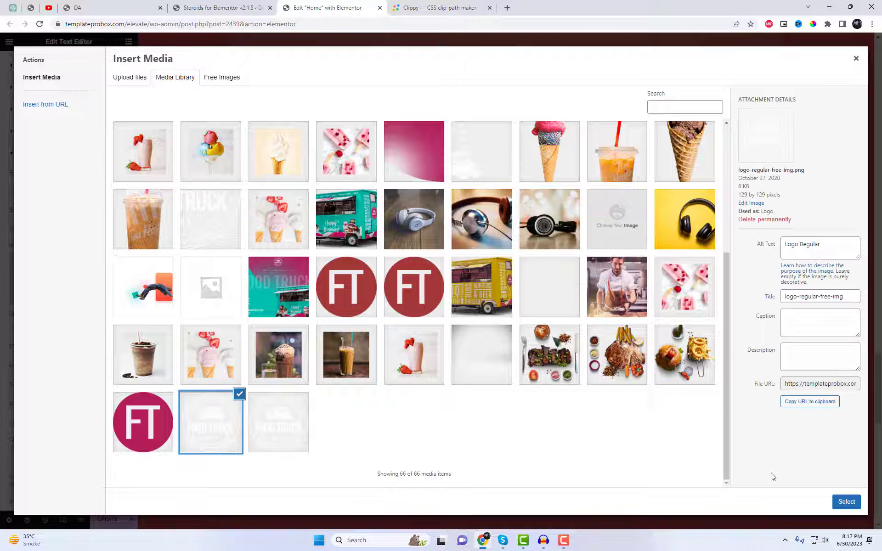
left_click(846, 502)
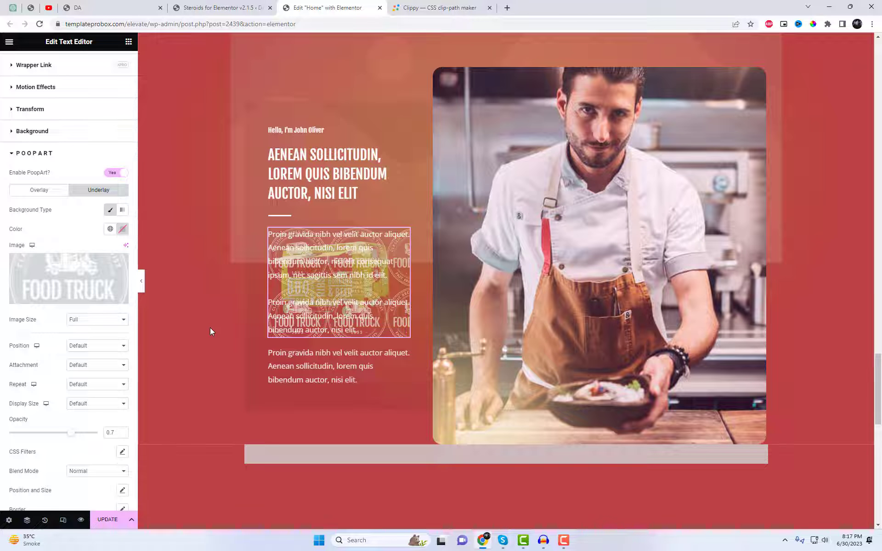
Set the underlay logo's image size to Thumbnail - 150 x 150 and its position to Center Center
left_click(96, 319)
left_click(95, 327)
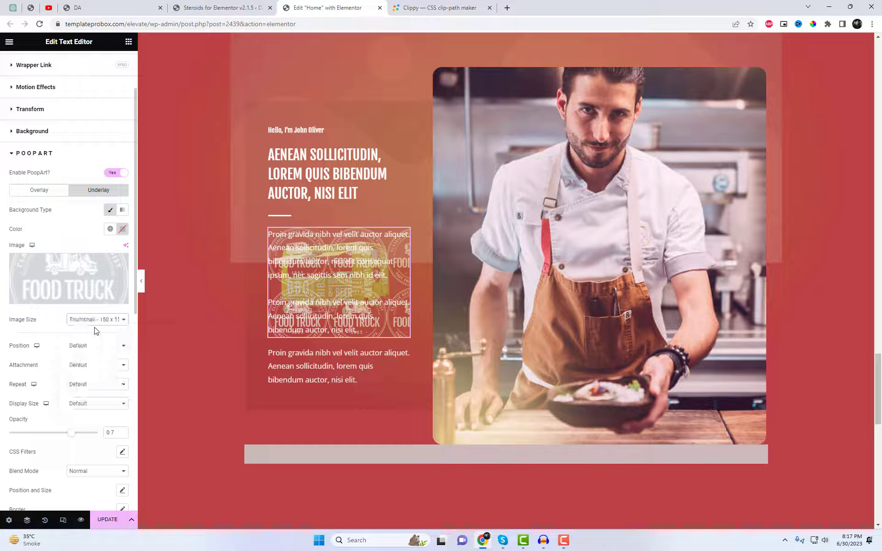
left_click(97, 346)
left_click(90, 359)
Set the underlay logo's repeat to No-repeat and its display size to Auto, keeping the default attachment
scroll(106, 364, "down", 1)
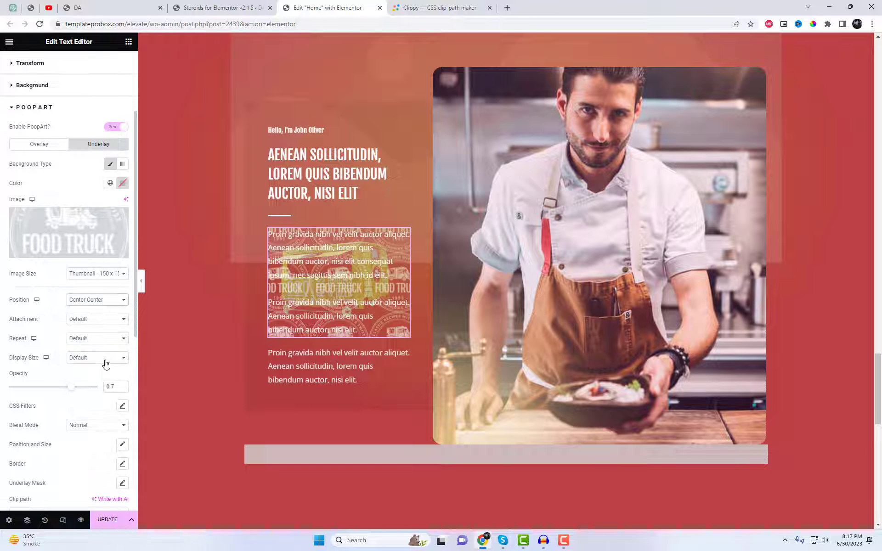
left_click(97, 319)
left_click(45, 334)
left_click(97, 338)
left_click(80, 357)
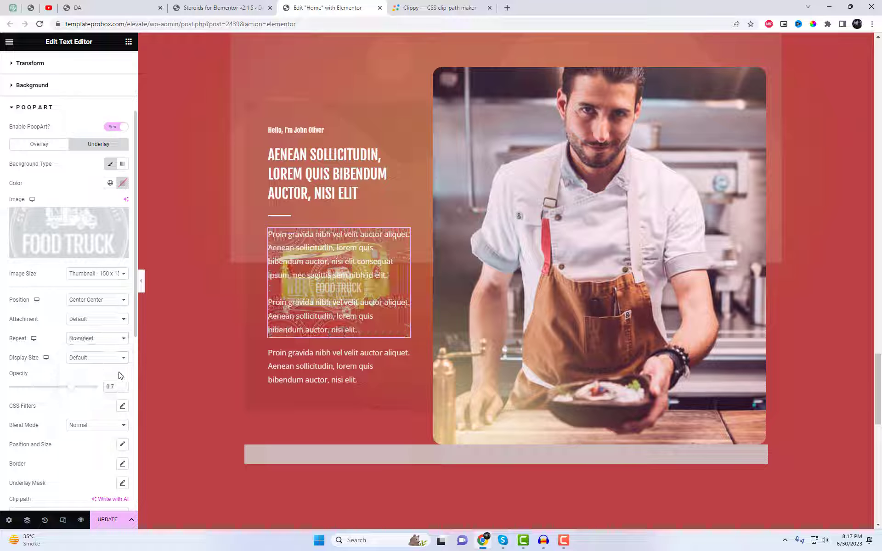
scroll(119, 376, "down", 1)
left_click(97, 312)
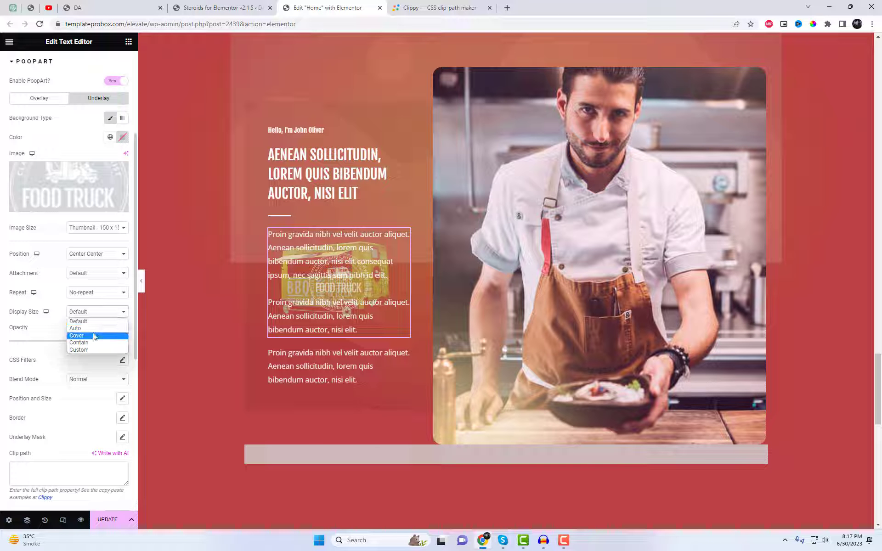
left_click(78, 328)
Set the underlay's left offset to 49% in its position and size settings
scroll(111, 382, "down", 1)
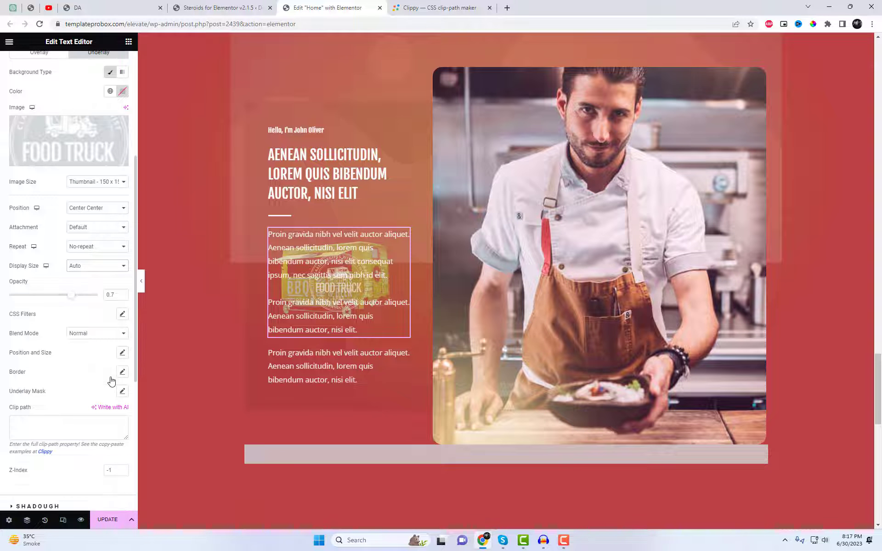
left_click(123, 355)
scroll(66, 414, "down", 4)
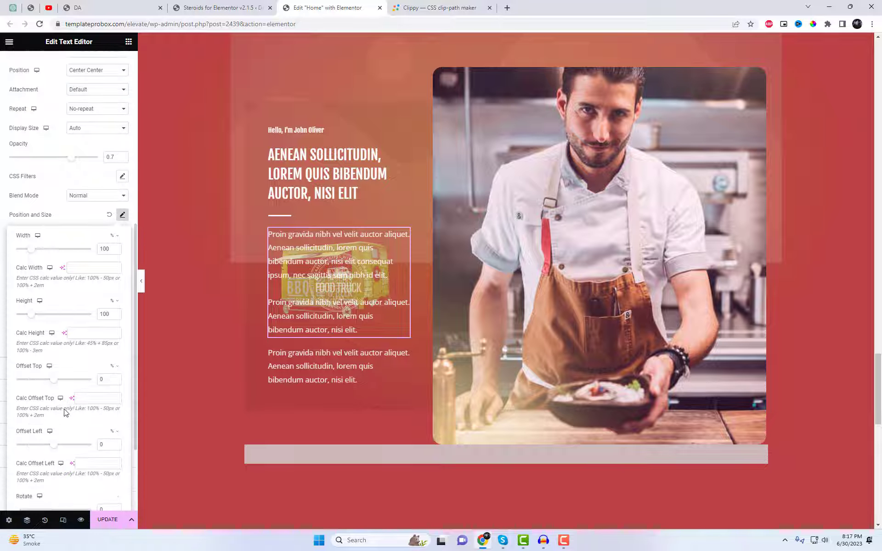
left_click_drag(57, 404, 59, 404)
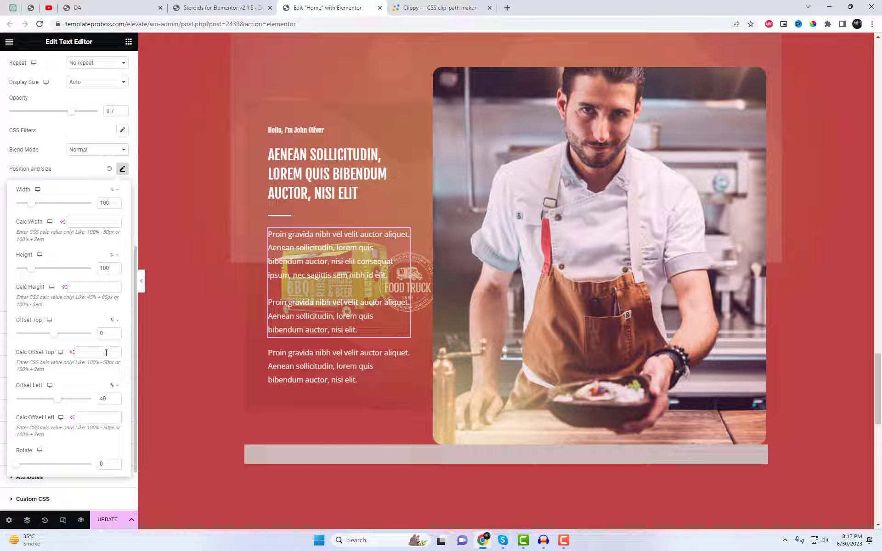
Increase the underlay's top offset to move the logo down to the paragraph block's lower right corner
left_click(111, 333)
left_click(115, 332)
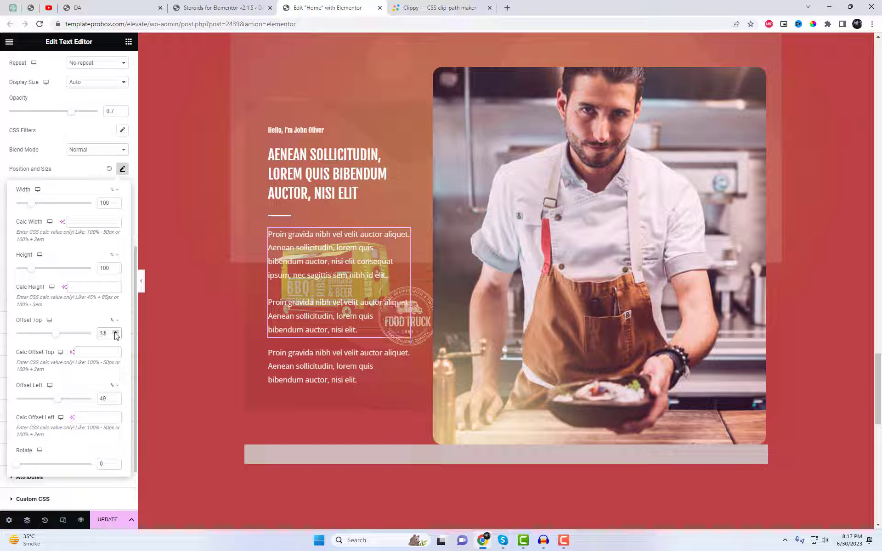
left_click(115, 332)
left_click(115, 332)
left_click(115, 333)
left_click(115, 333)
left_click(115, 332)
left_click(115, 333)
left_click(115, 333)
left_click(114, 333)
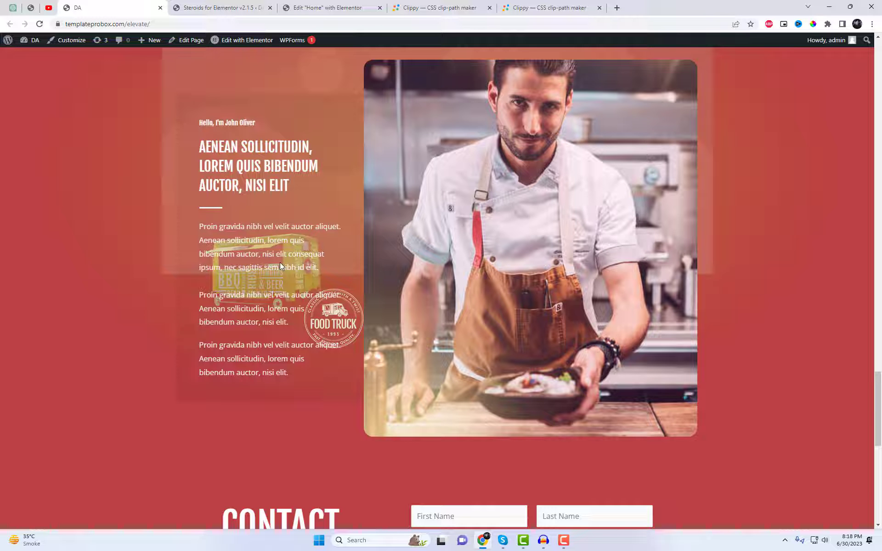
Review the decorated sections on the published home page, from the chef section up to the hero heading
scroll(281, 264, "up", 20)
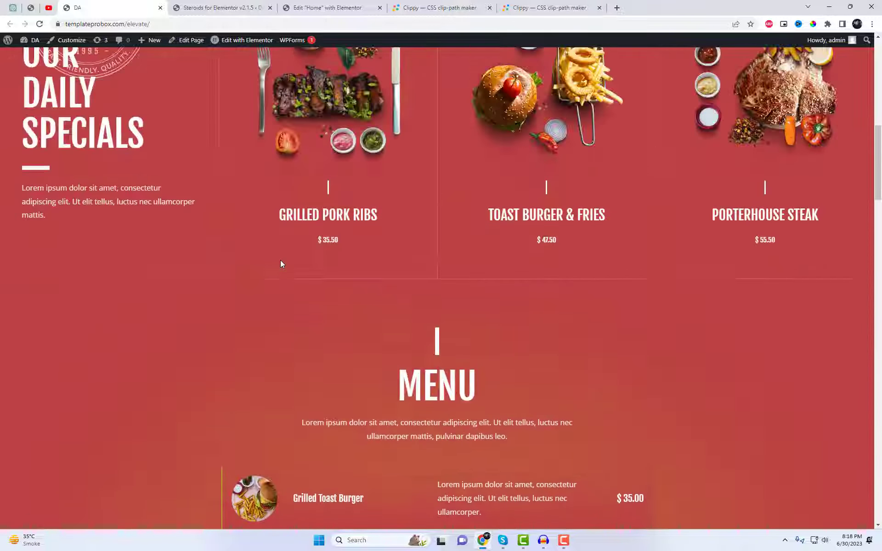
scroll(281, 263, "up", 10)
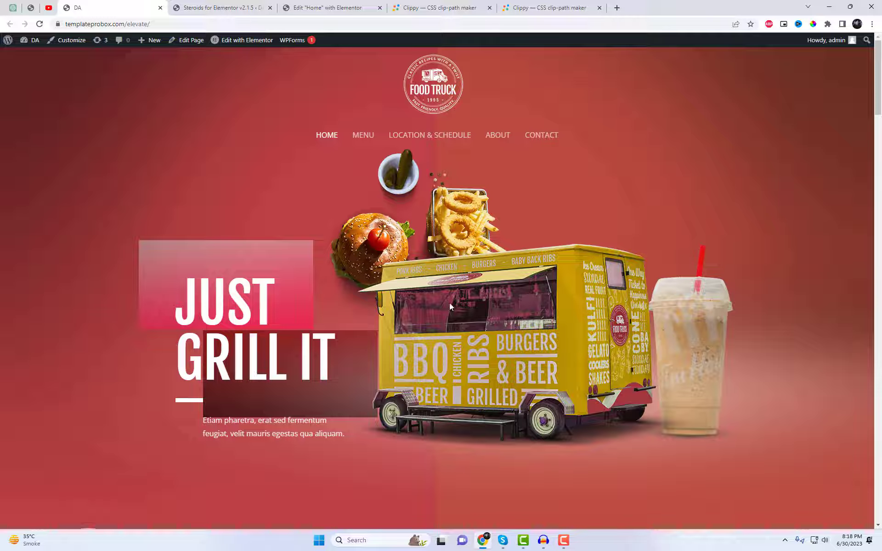